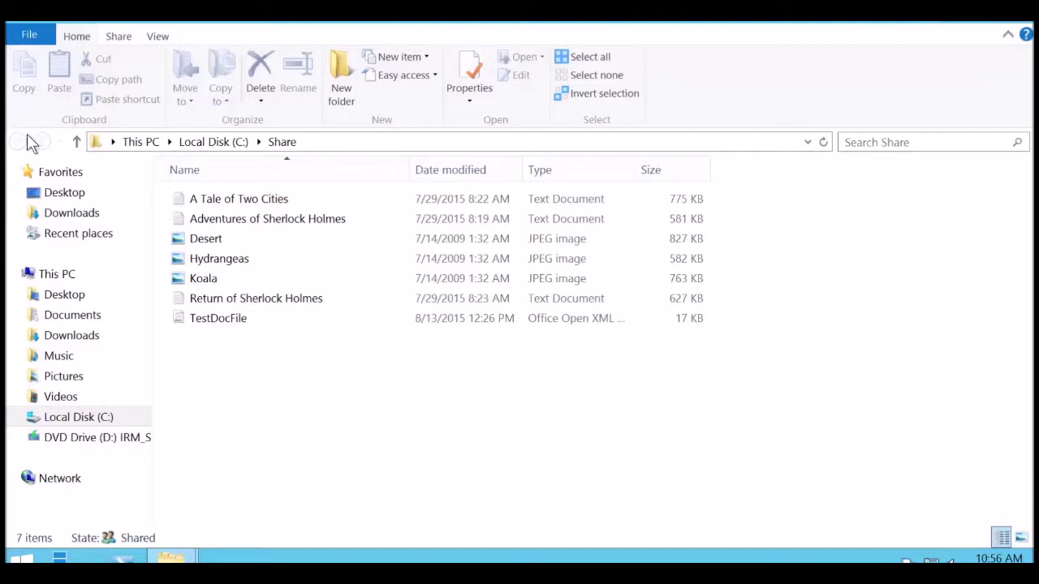
Step: Check the network sharing permissions of the Share folder on drive C: and close its properties without changes
click(76, 142)
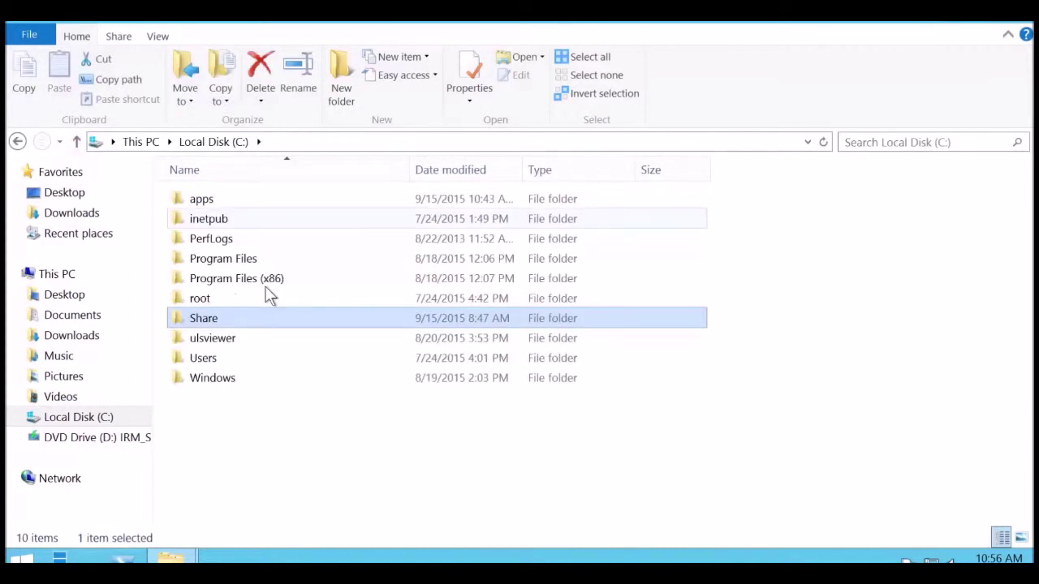
right_click(224, 319)
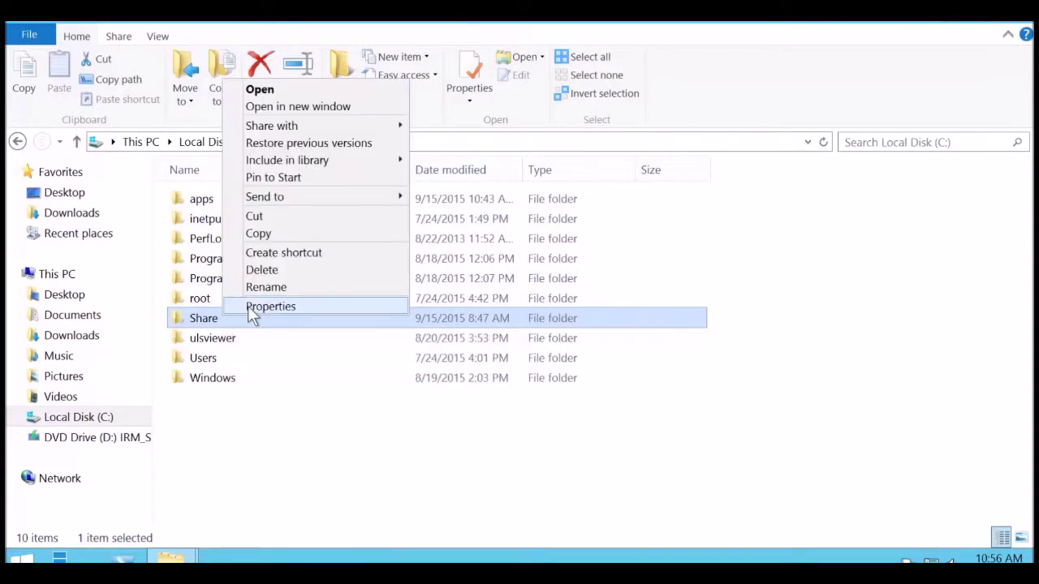
click(254, 307)
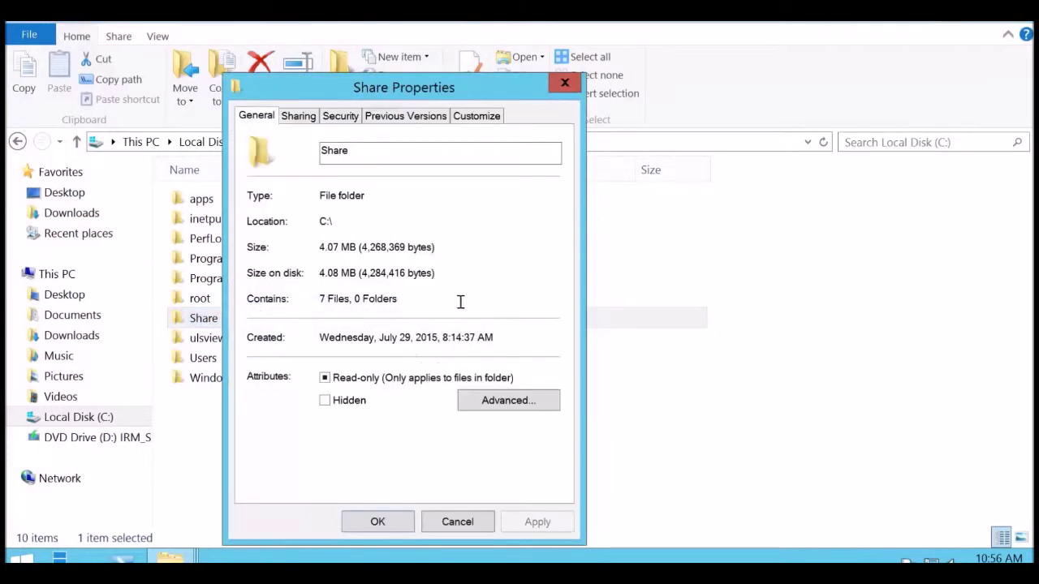
click(300, 118)
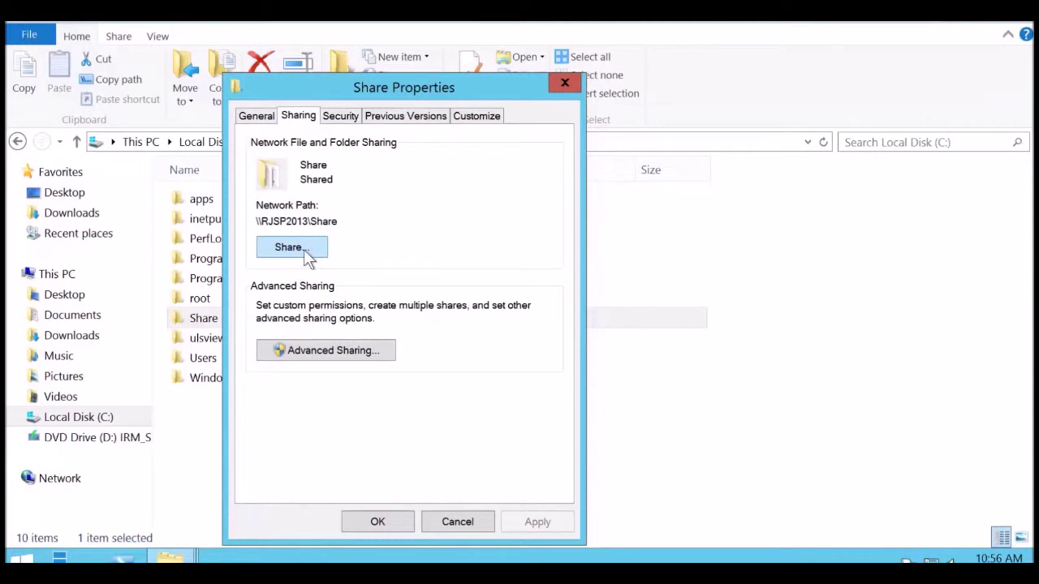
click(306, 251)
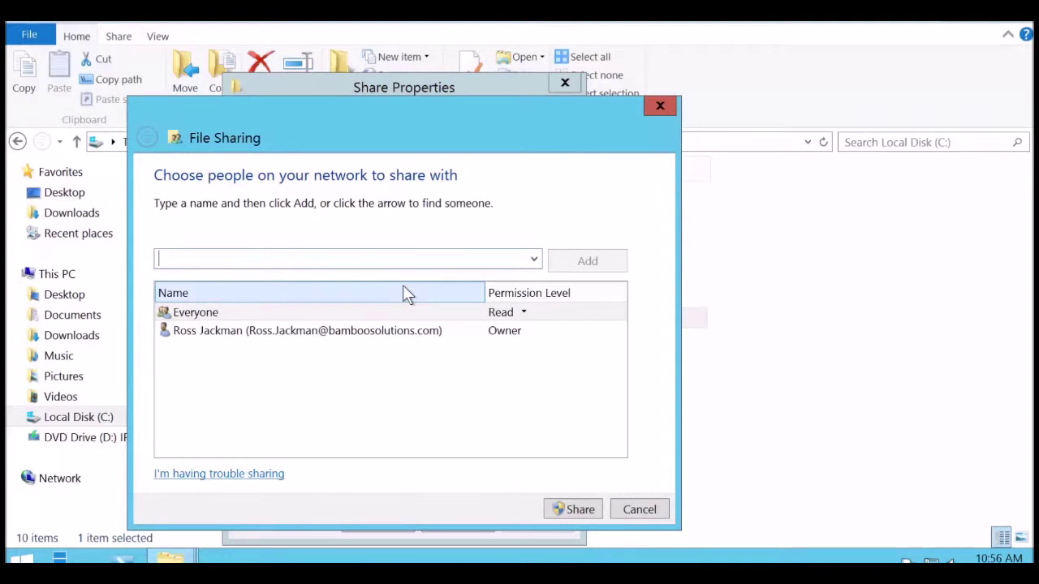
click(654, 510)
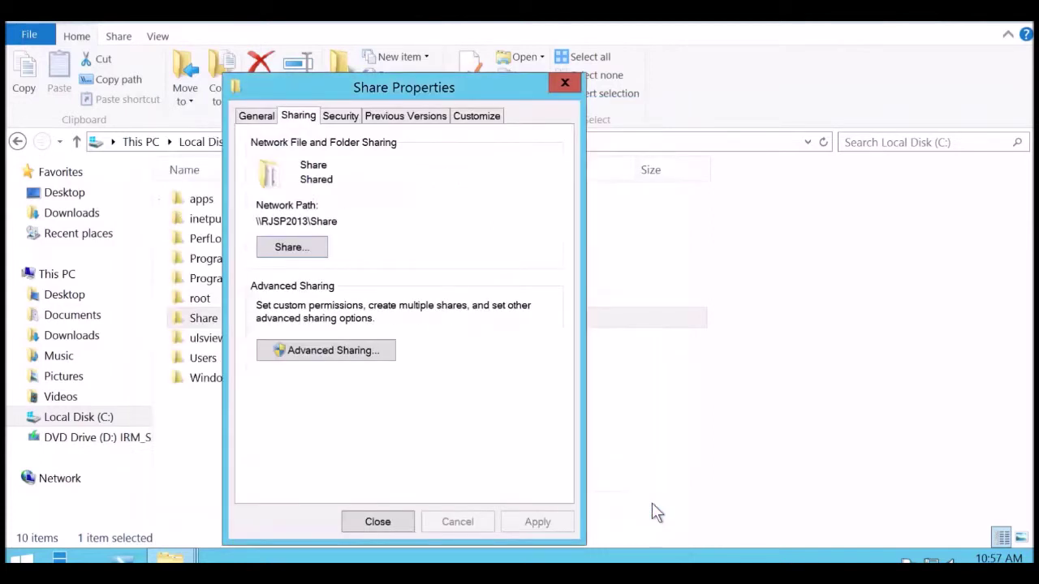
click(357, 526)
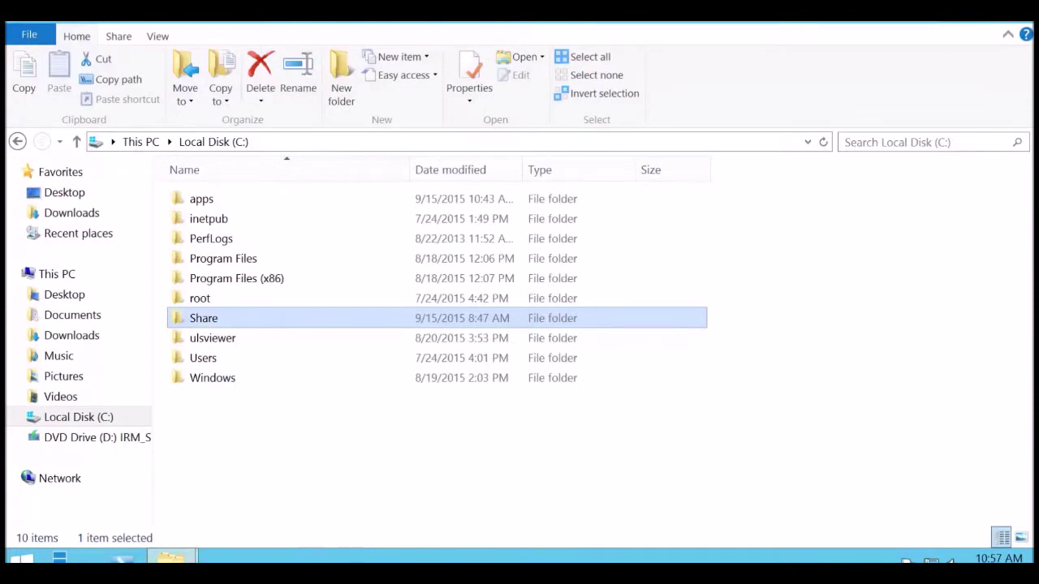
Step: Run the HW60.R2.5.SP2013.SL installer from the apps folder and start installing its File Share Library core component
click(170, 558)
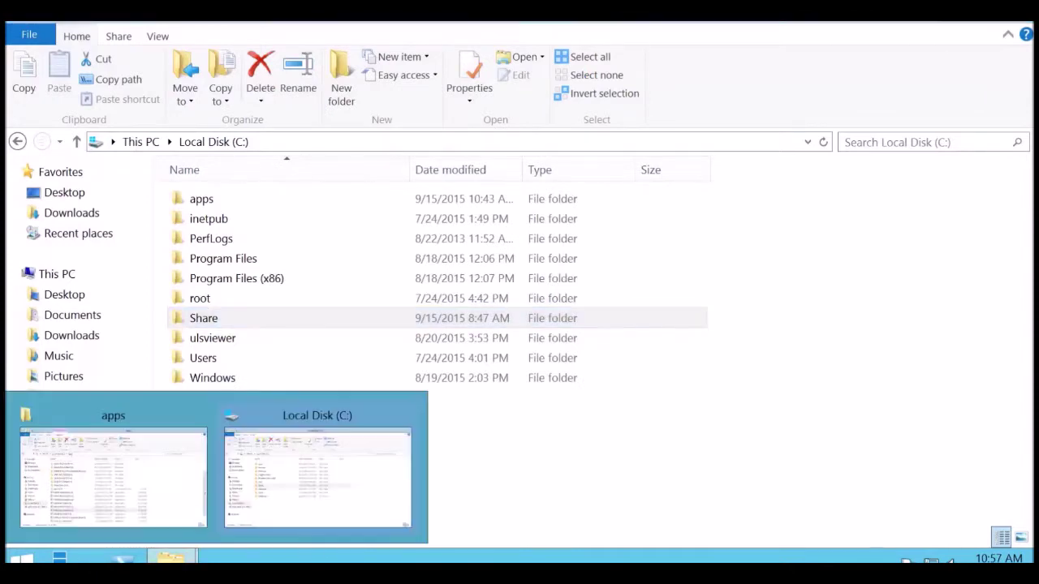
click(180, 511)
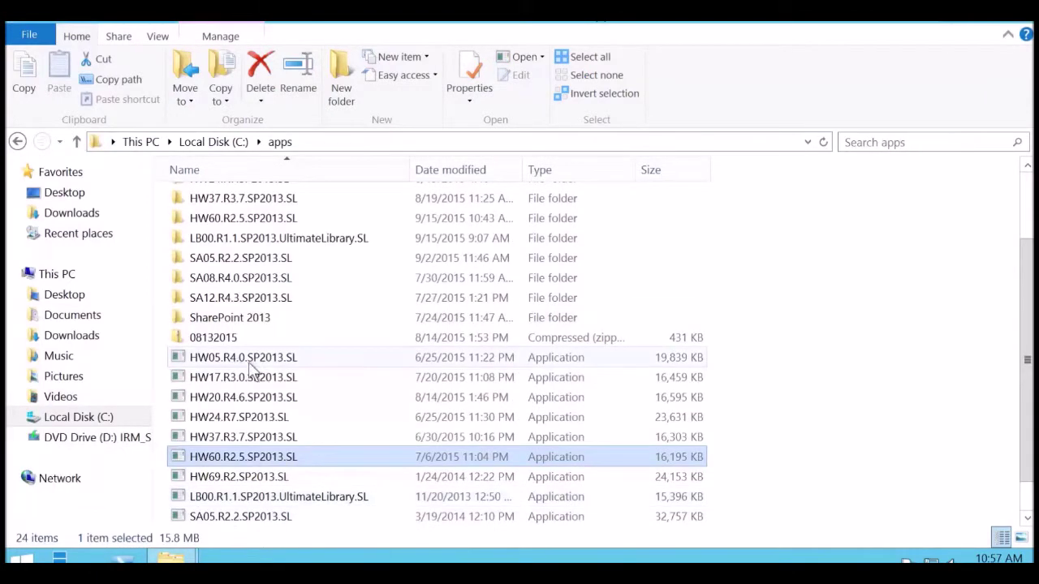
double_click(249, 454)
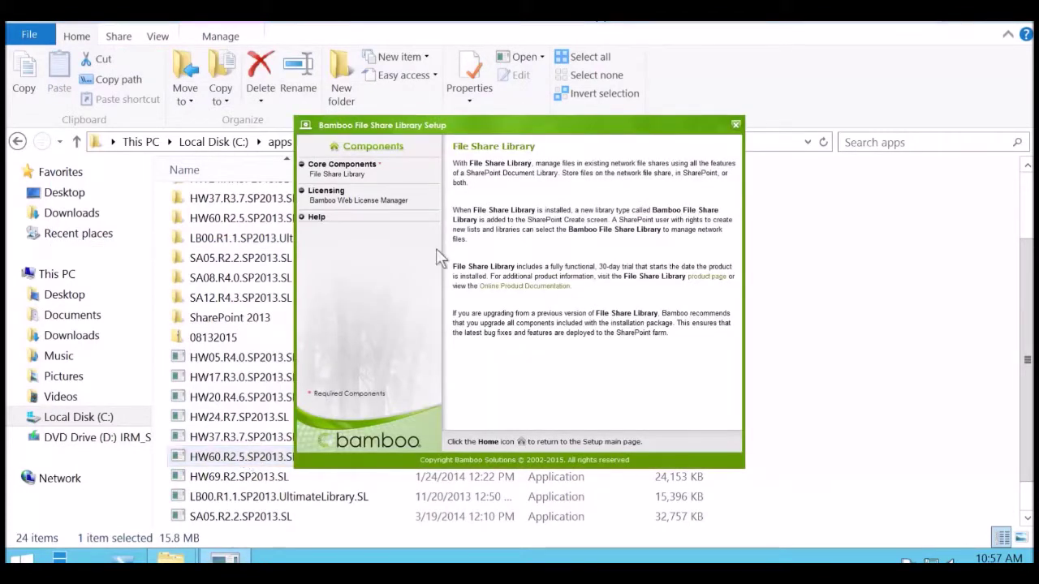
click(329, 175)
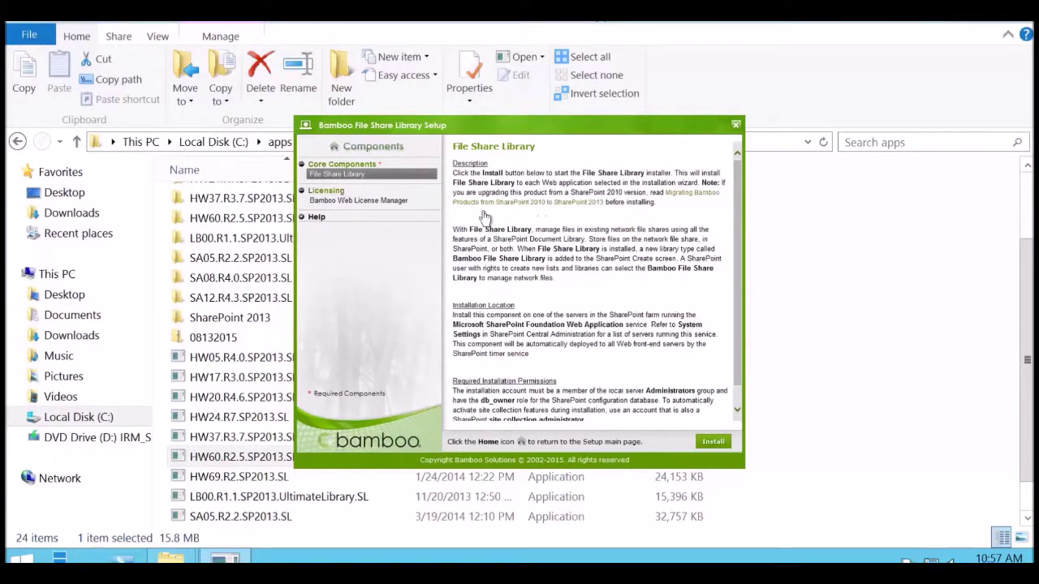
click(714, 442)
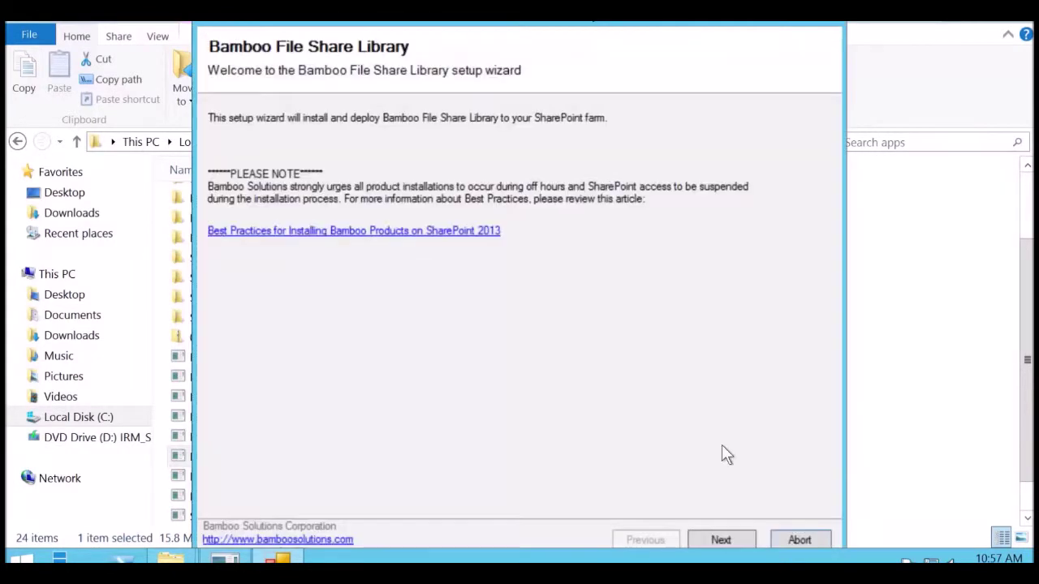
click(734, 540)
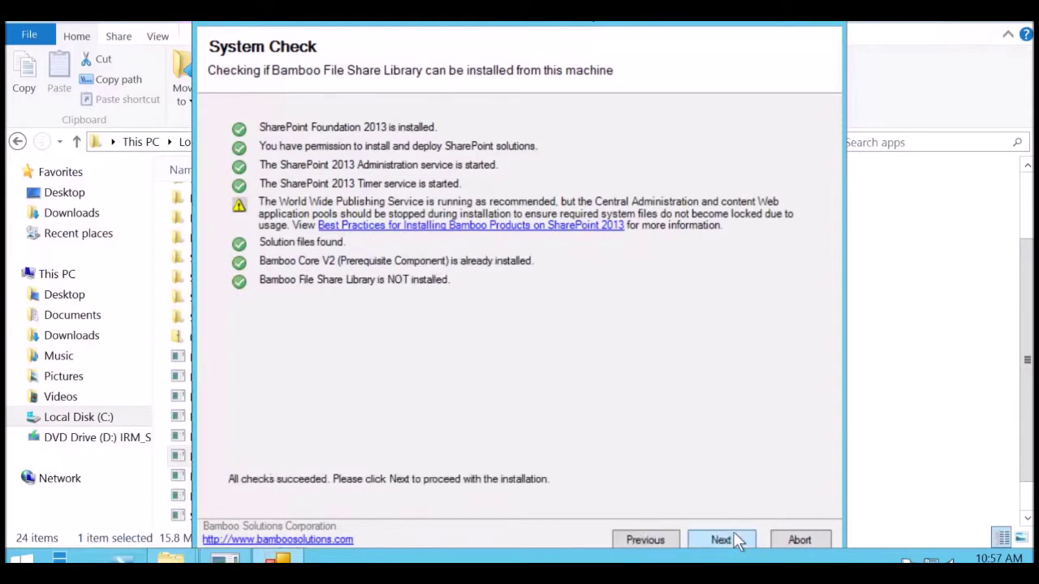
click(733, 539)
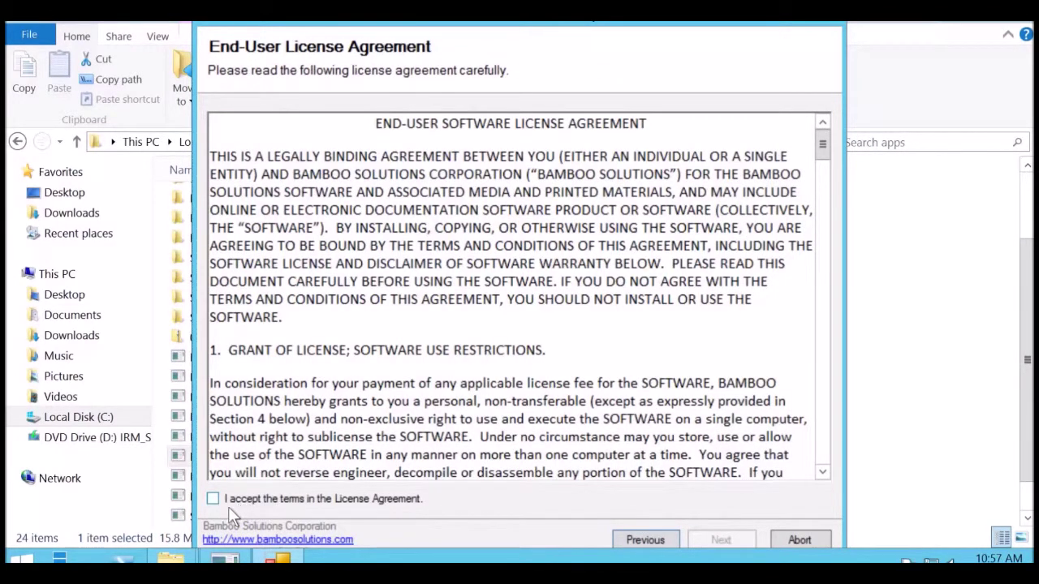
click(270, 500)
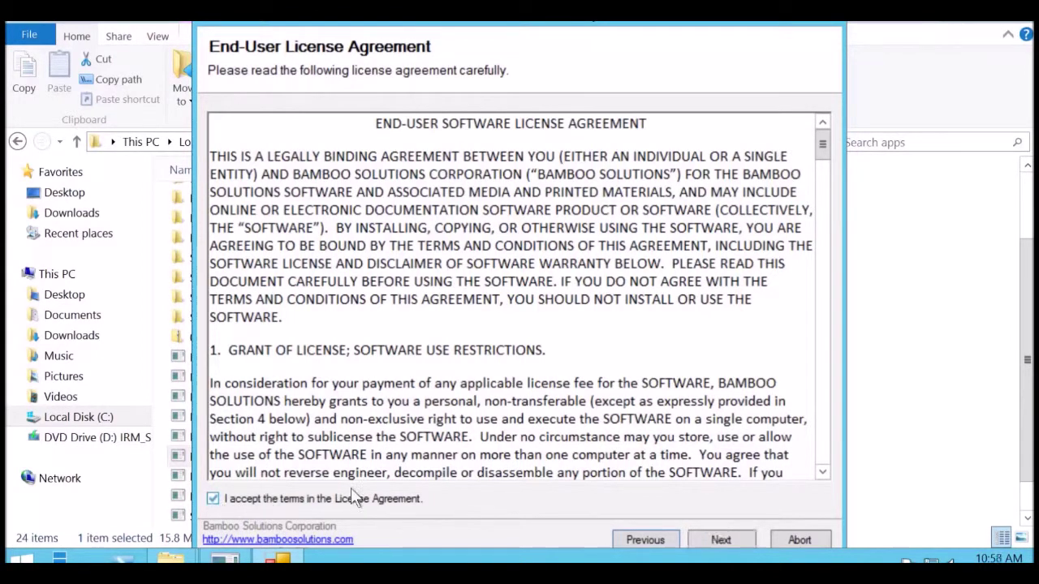
click(721, 542)
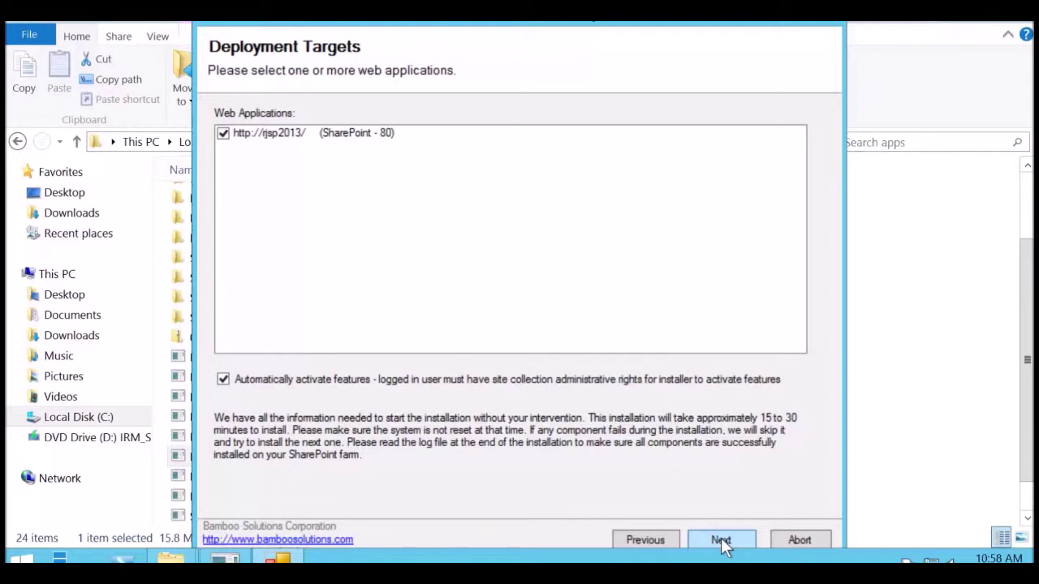
click(720, 540)
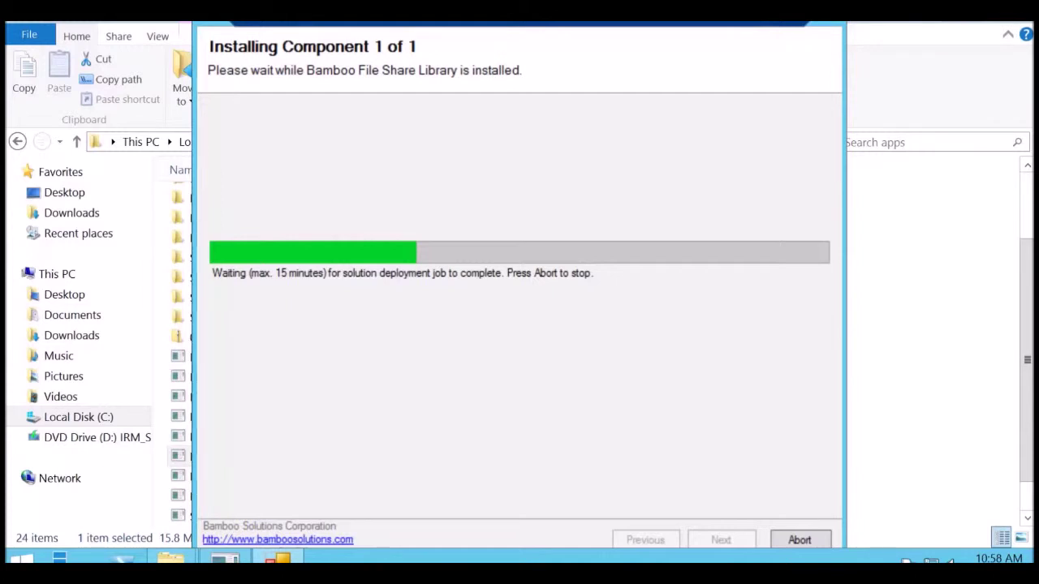
click(746, 21)
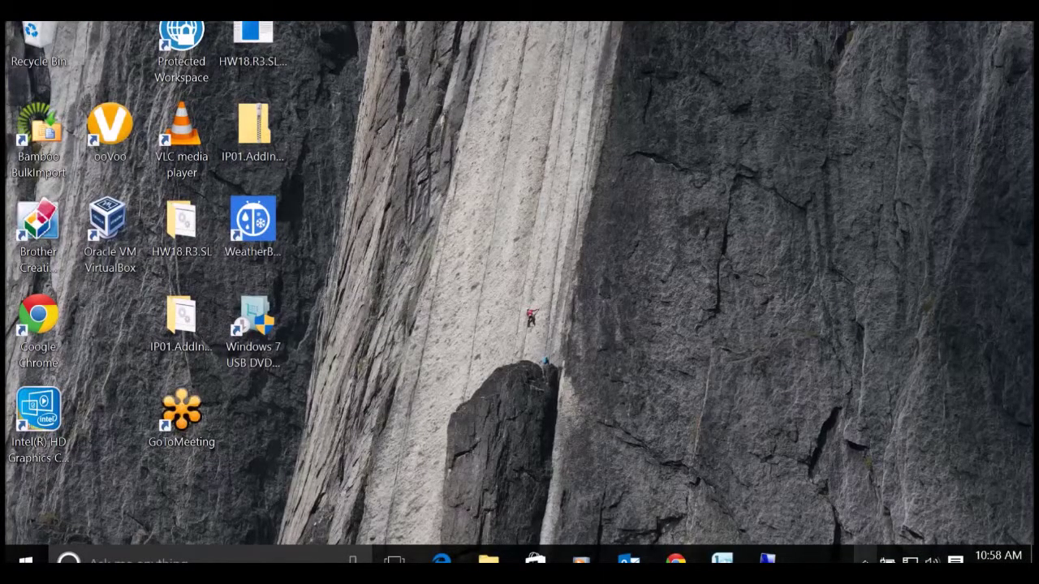
click(865, 560)
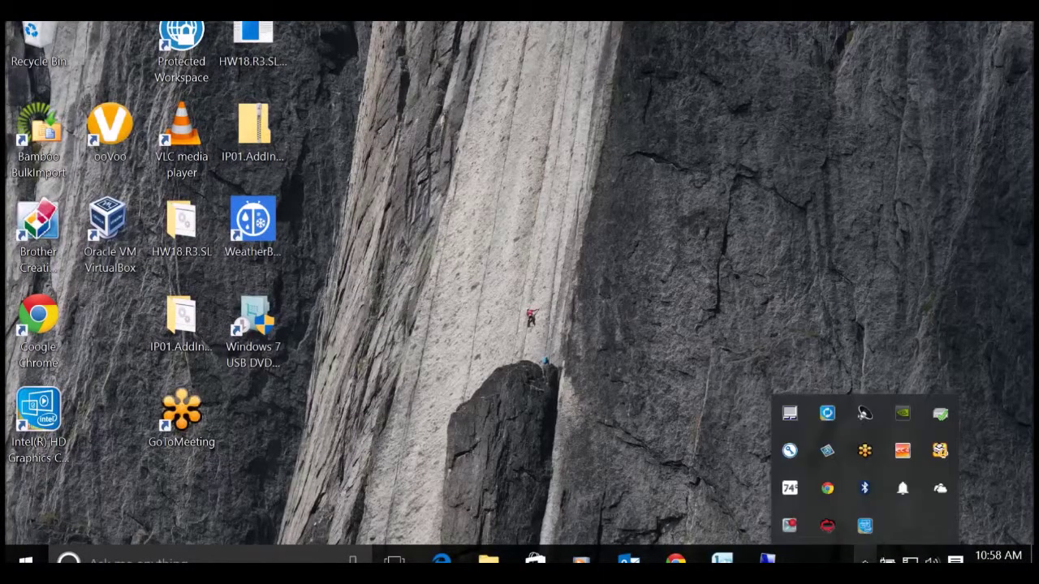
click(787, 526)
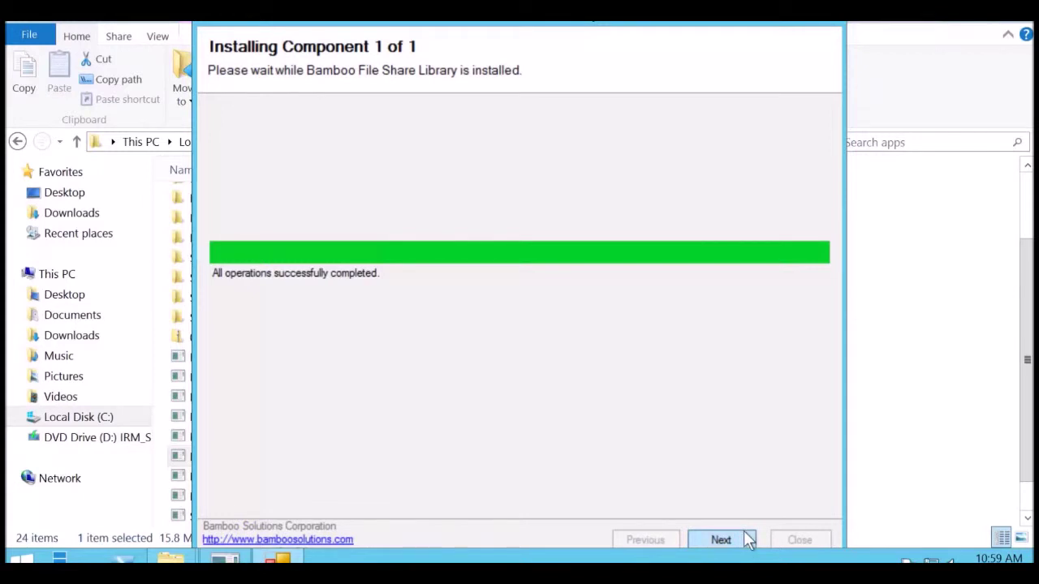
Step: Finish the Bamboo File Share Library setup wizard and exit the setup program
click(744, 542)
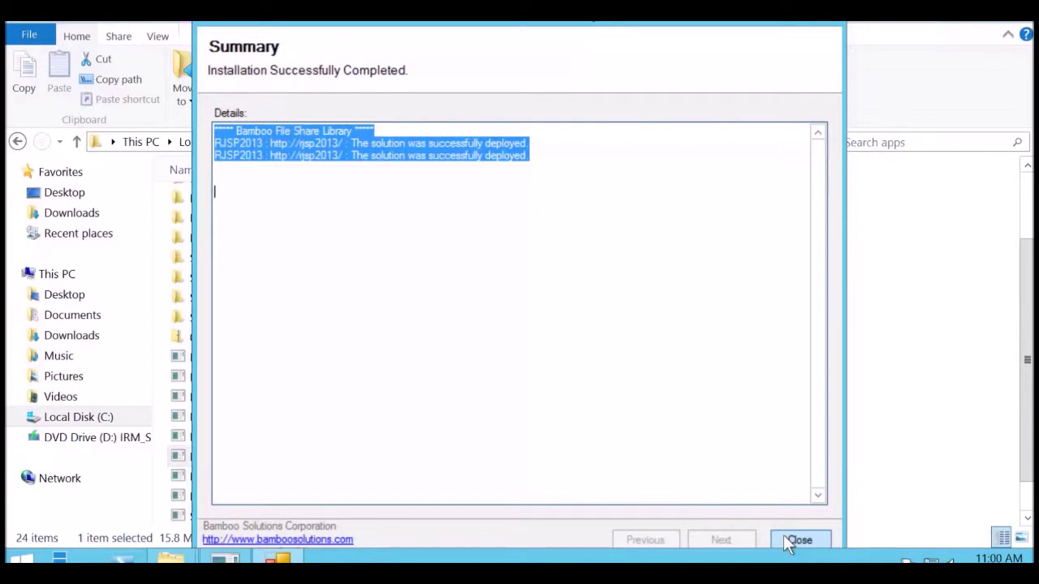
click(784, 537)
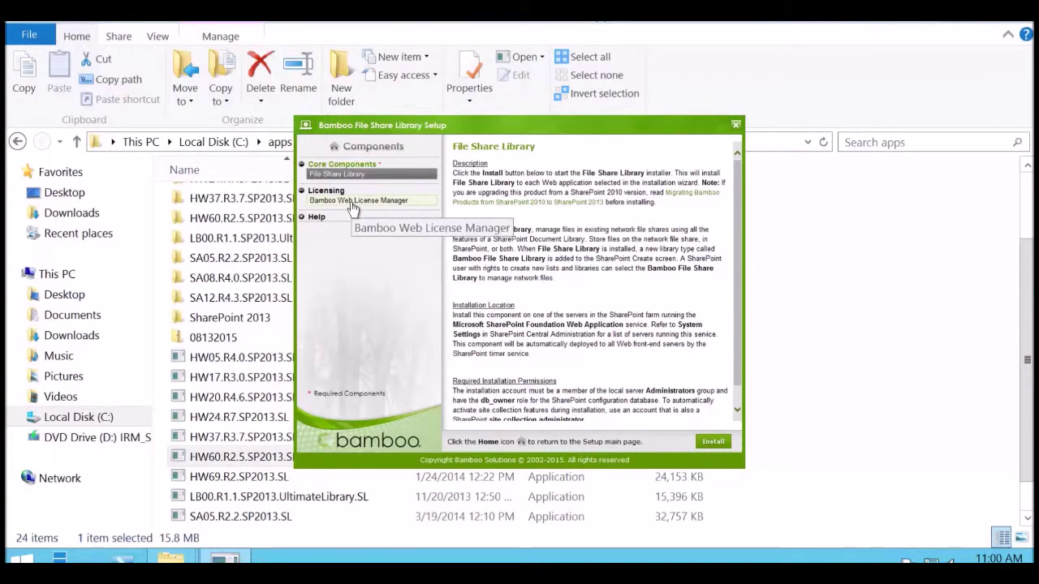
click(736, 126)
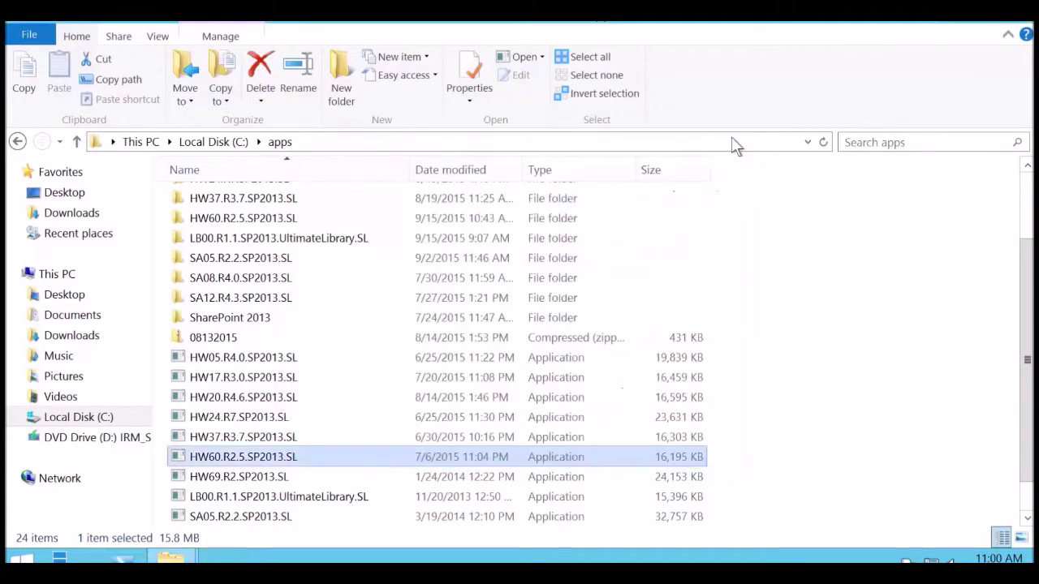
Step: Leave the server session, switch to the Edge browser with the SharePoint File Share site, and go to its page for adding apps
click(747, 26)
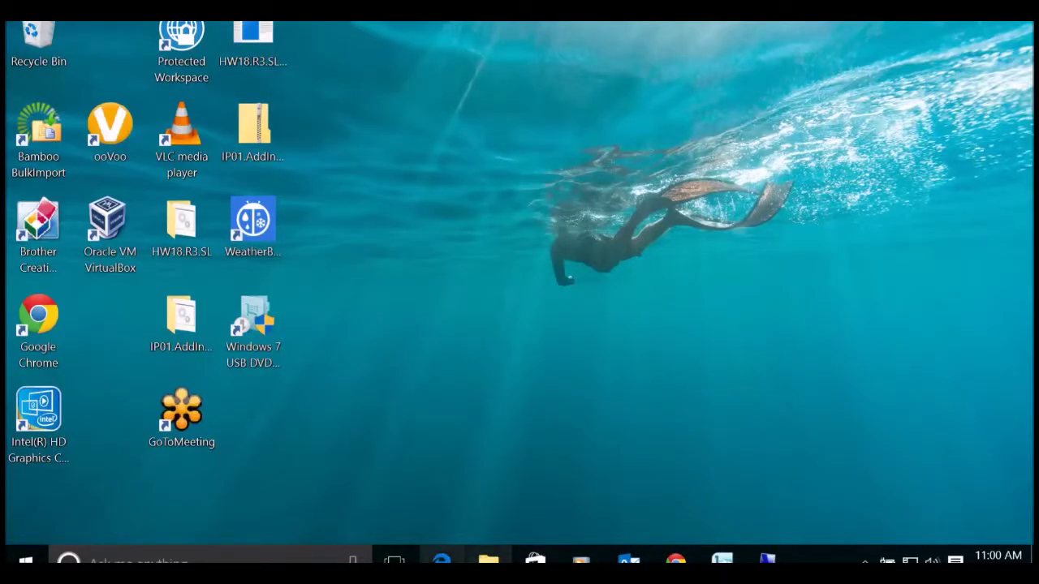
click(442, 560)
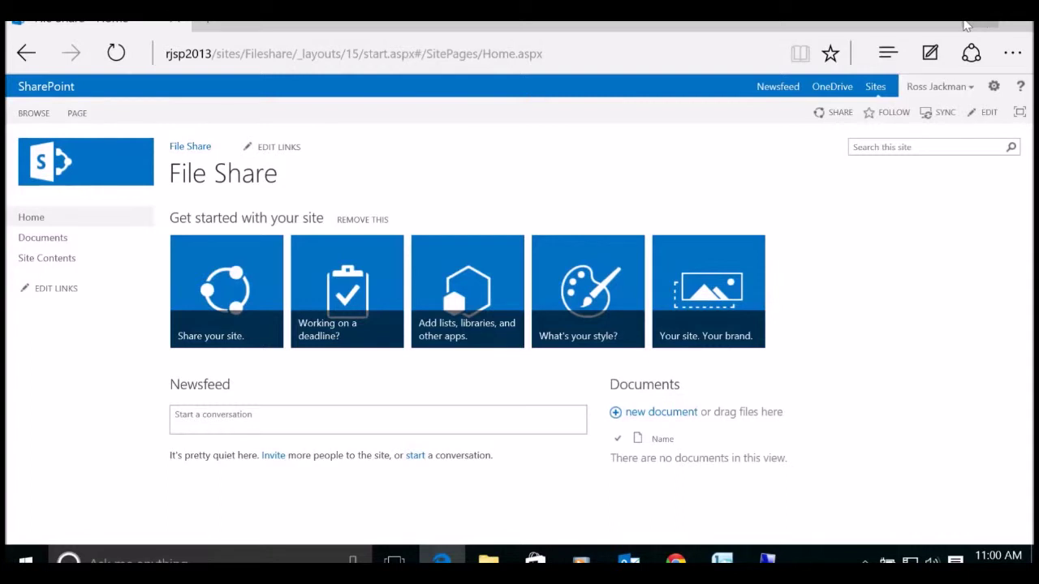
click(993, 86)
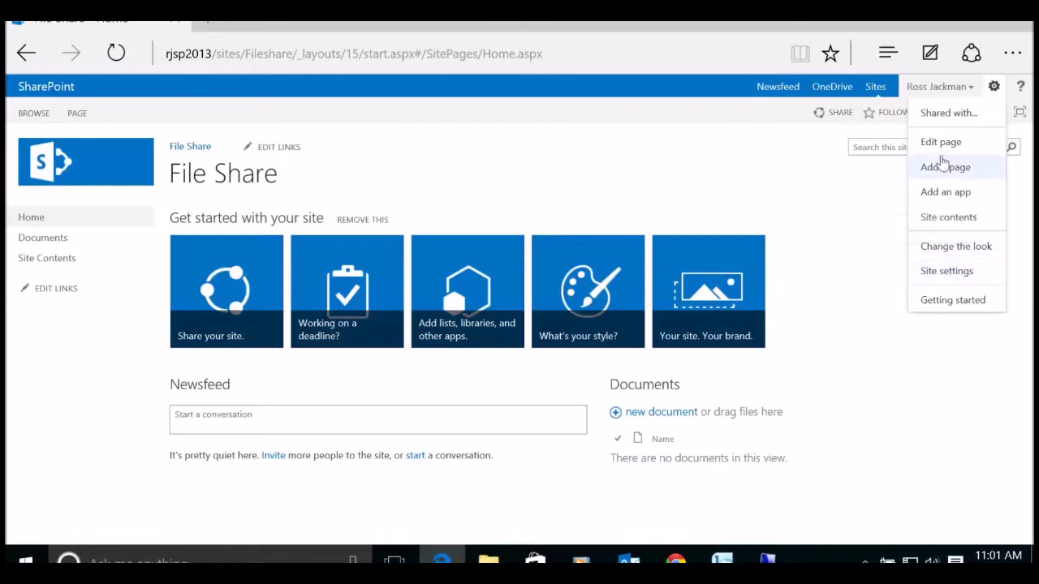
click(939, 193)
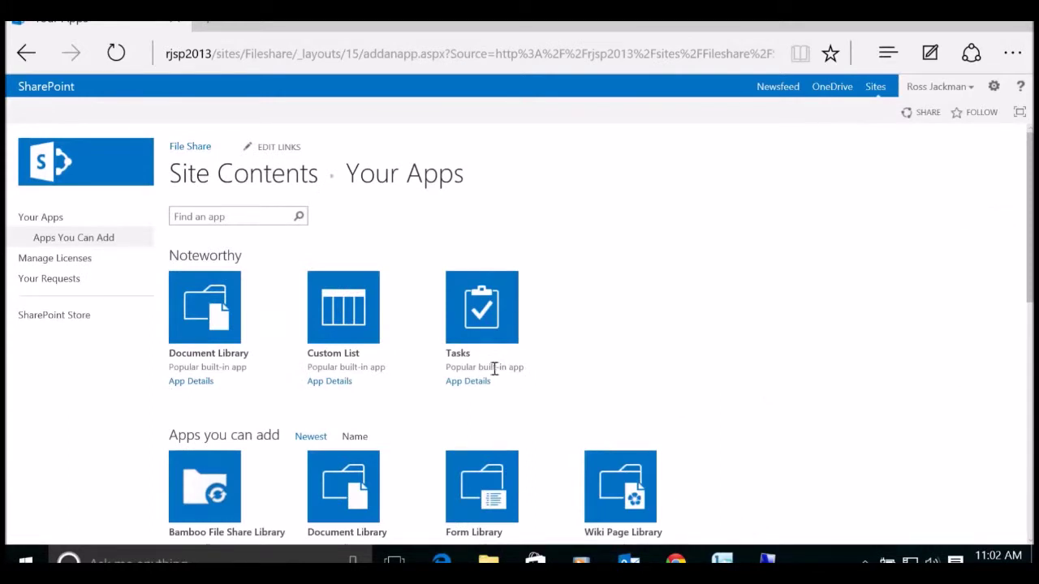
Step: Add a Bamboo File Share Library app to the site with the name "Bamboo Fileshare Library"
scroll(488, 368, down, 2)
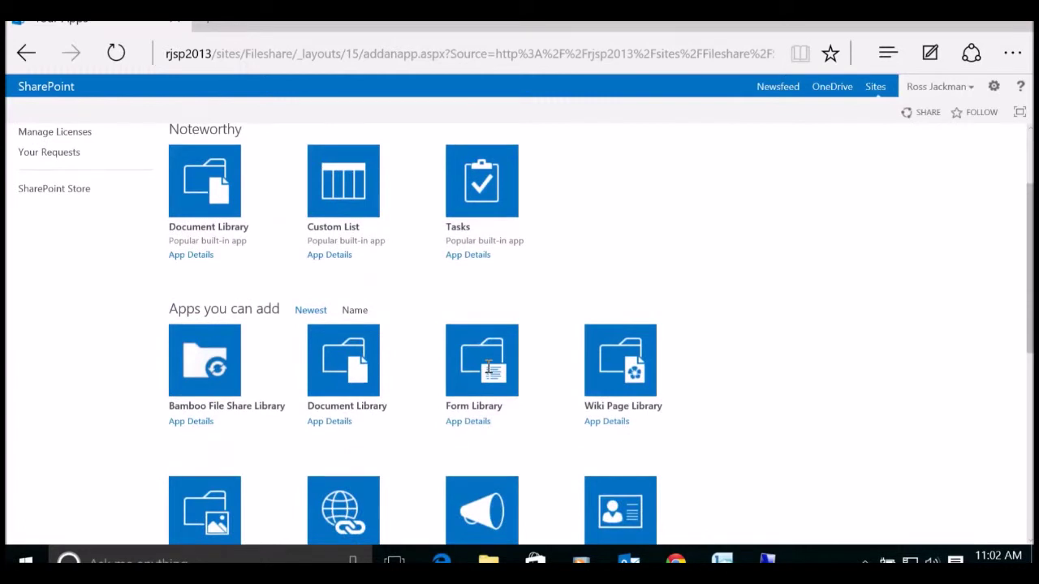
click(213, 370)
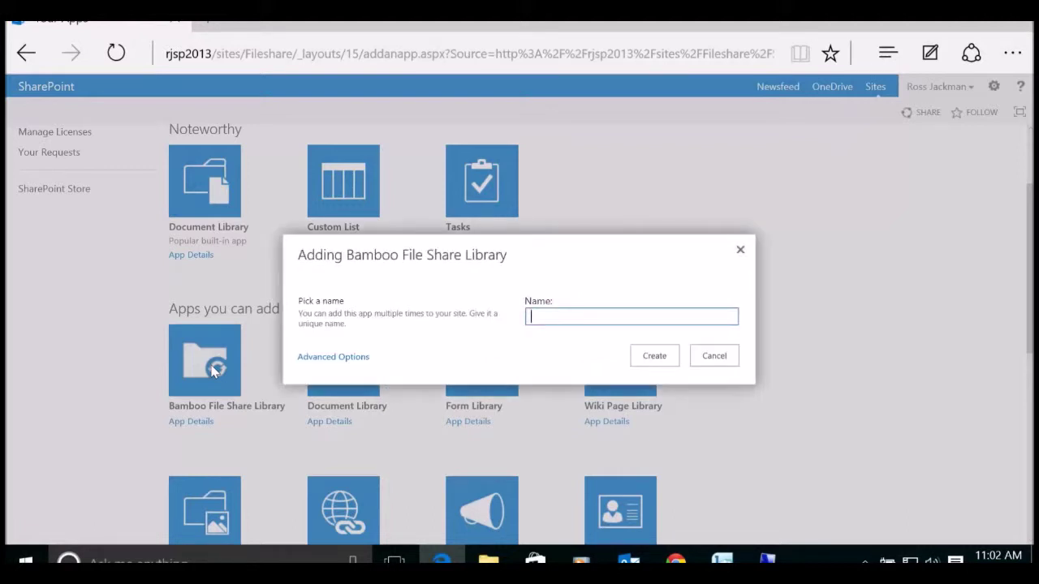
text(F)
key(BackSpace)
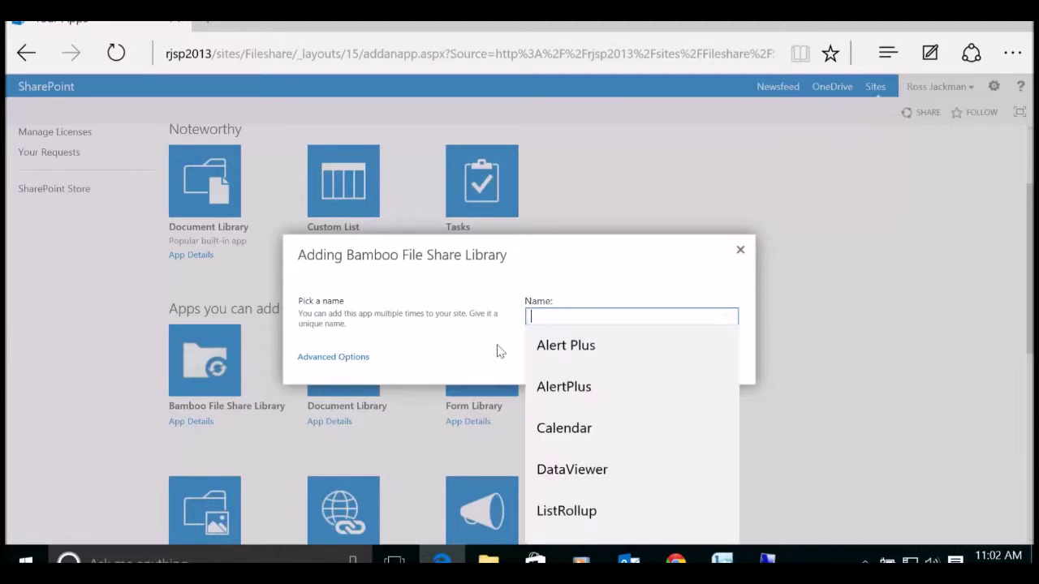
text(Ba)
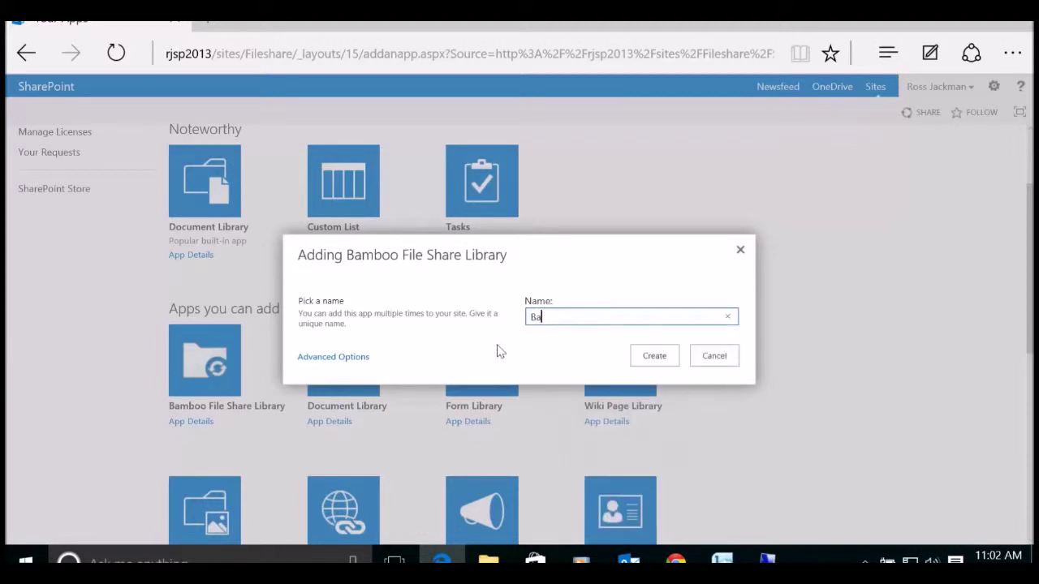
text(mboo Fileshare L)
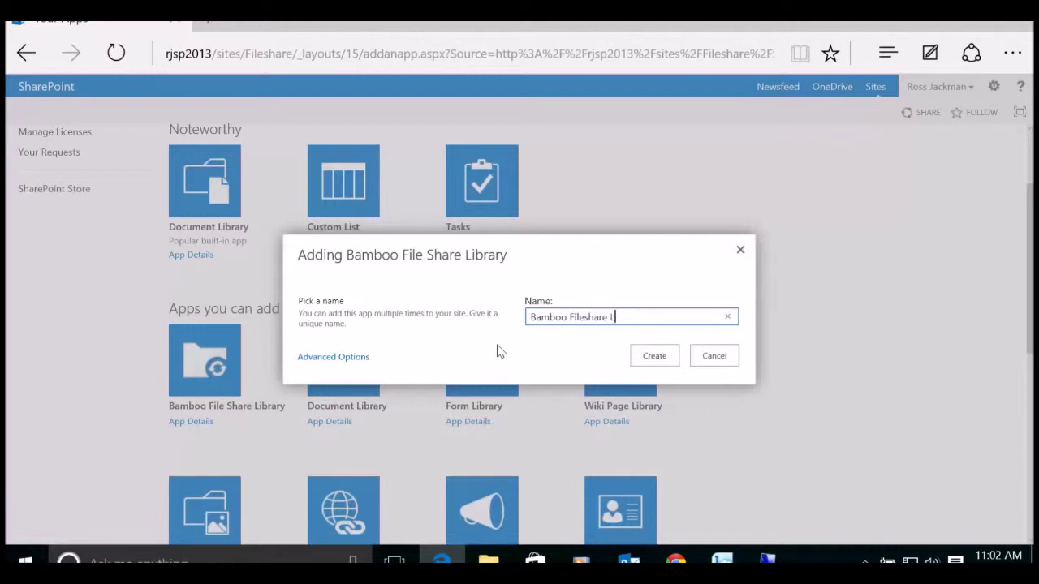
text(ibrary)
click(654, 369)
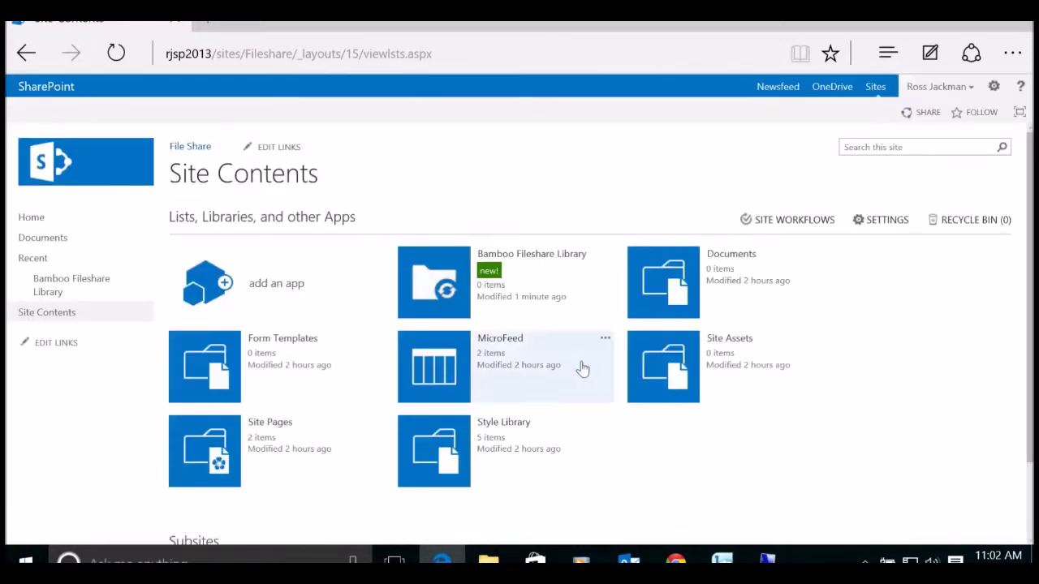
Step: Open the Bamboo Fileshare Library from the site contents and go to its File Share Library Settings page
click(446, 297)
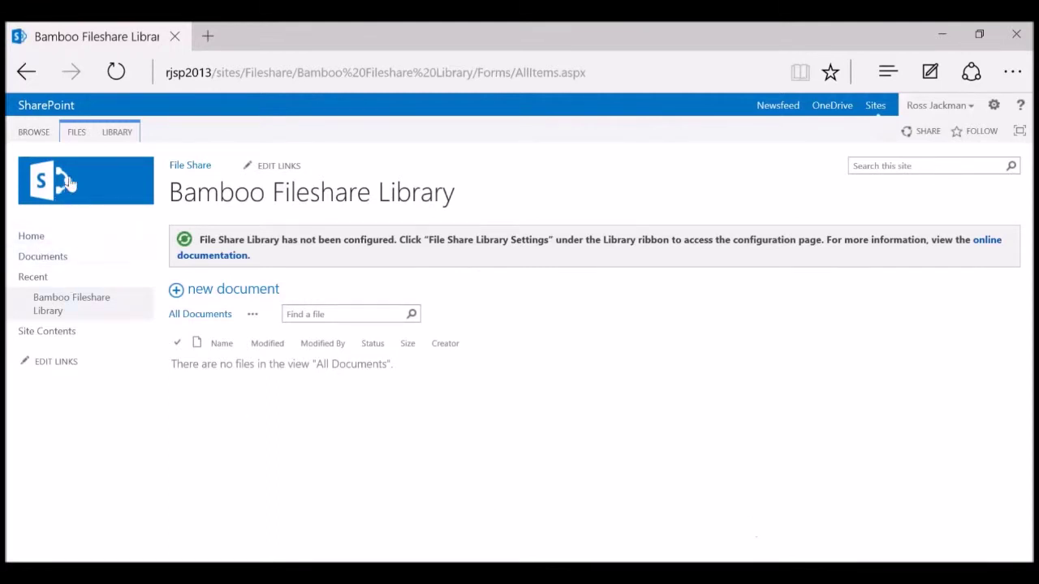
click(121, 132)
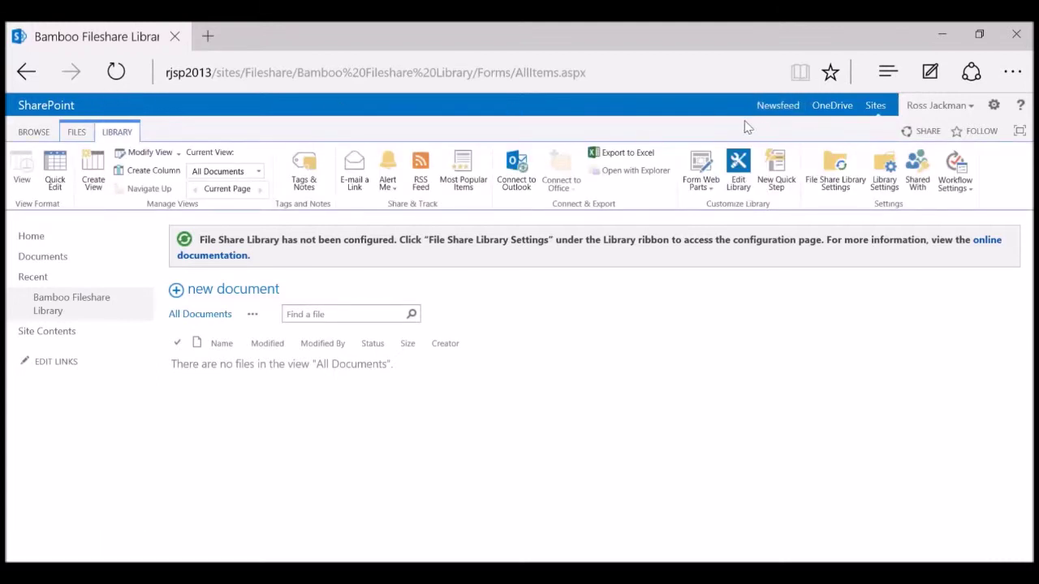
click(836, 171)
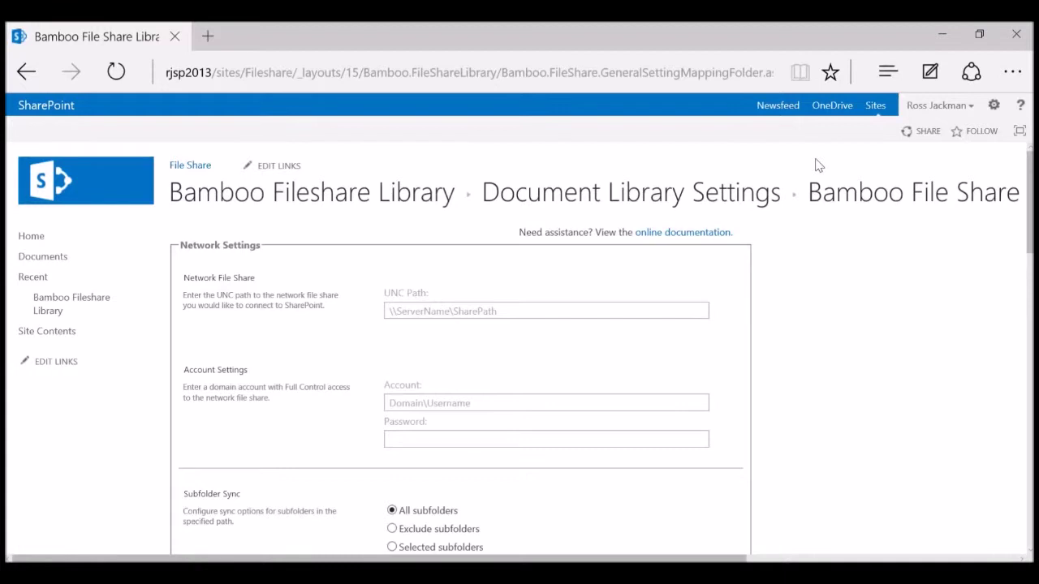
Step: Set the UNC path of the network file share to \\rjsp2013\share
click(626, 318)
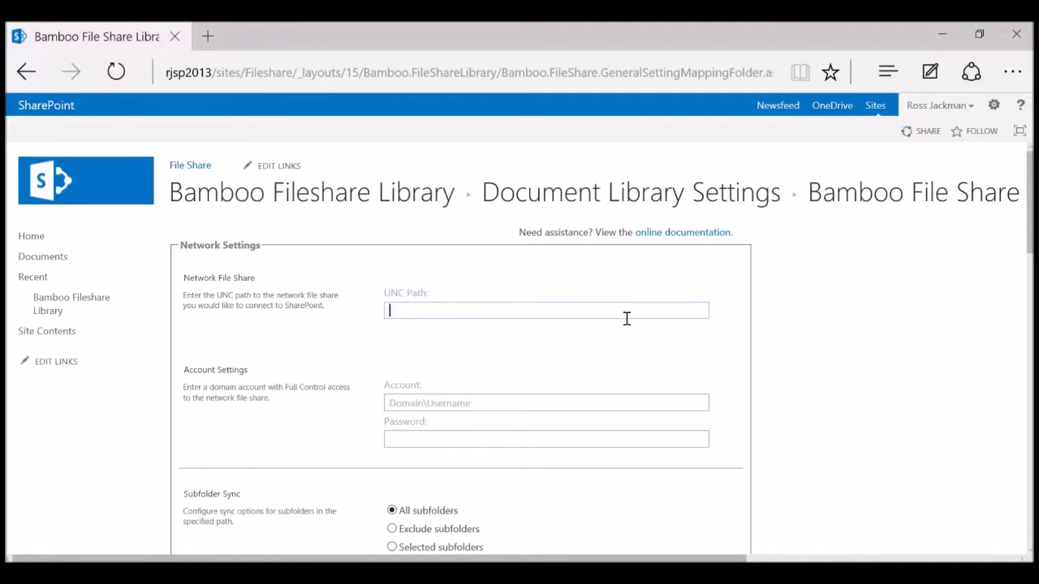
text(\\rjsp2013\share)
key(Tab)
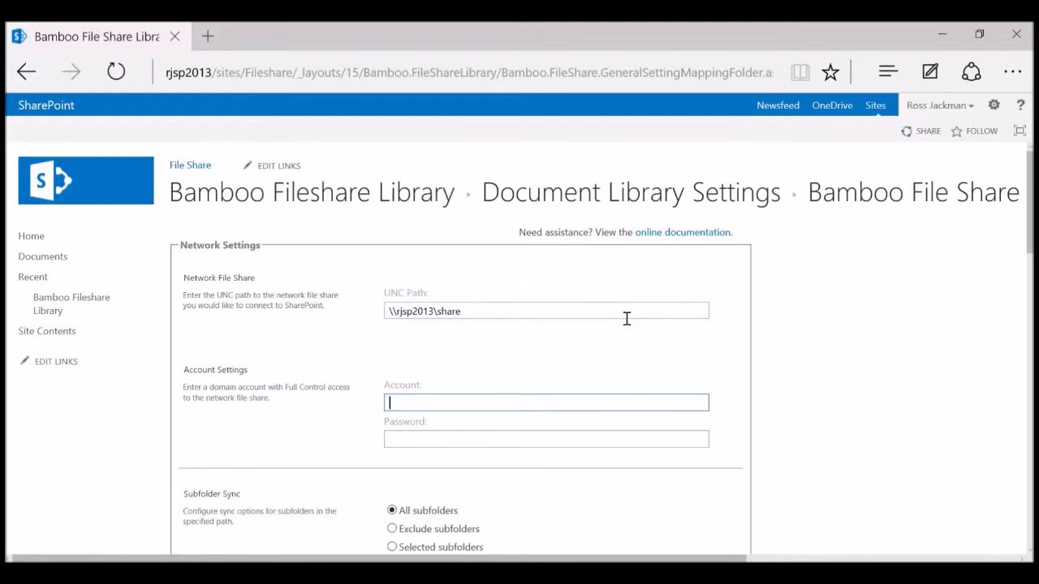
Step: Enter qa\rjsp2013app as the domain account for the network file share and fill in the account password
text(\)
key(BackSpace)
text(qa\rjsp2013app)
key(Tab)
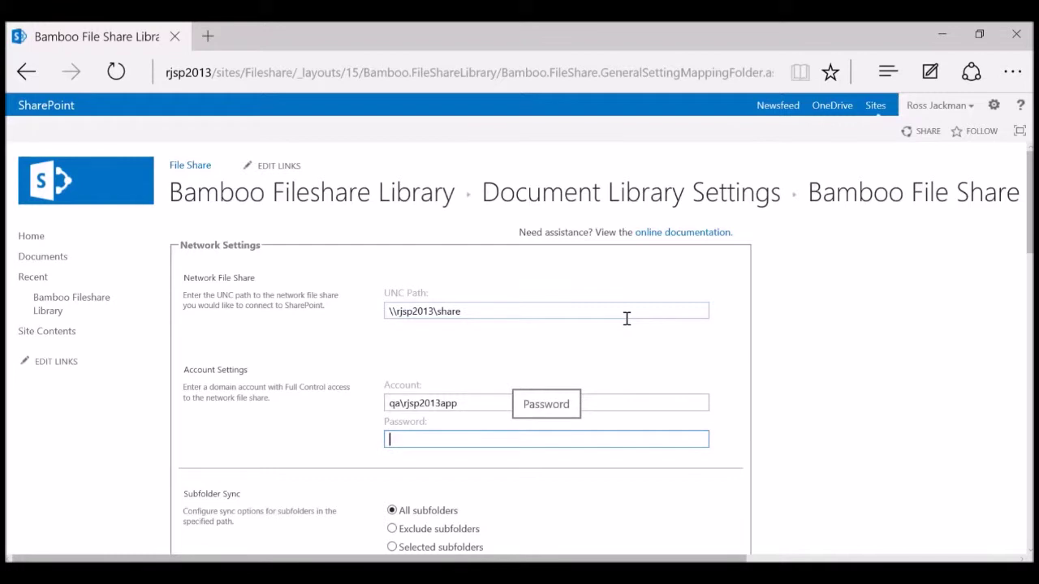
text(****)
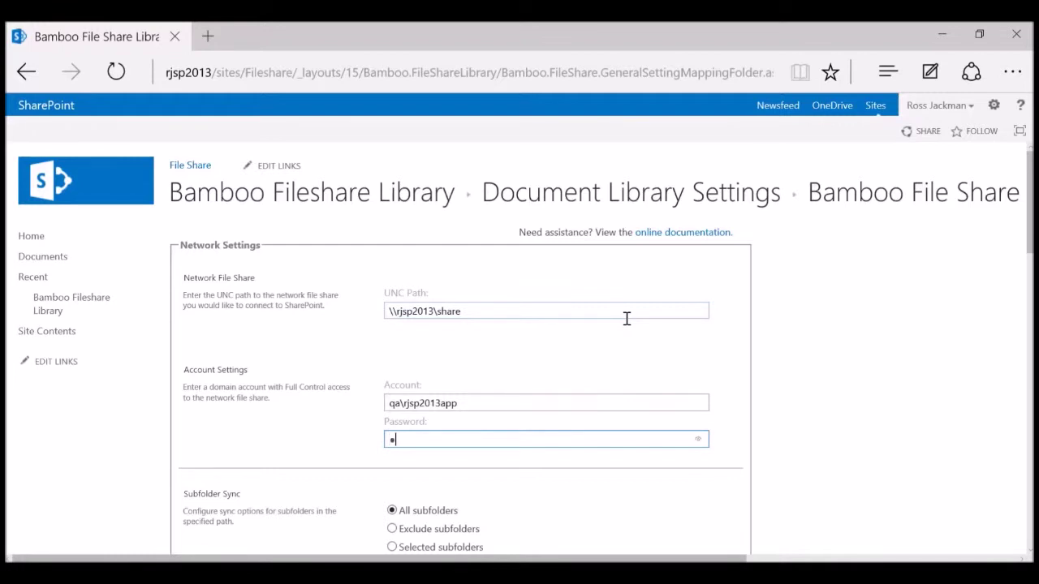
text(*******)
Step: Review the library's subfolder sync, export, import, deletion, item location display and synchronization options
scroll(626, 318, down, 3)
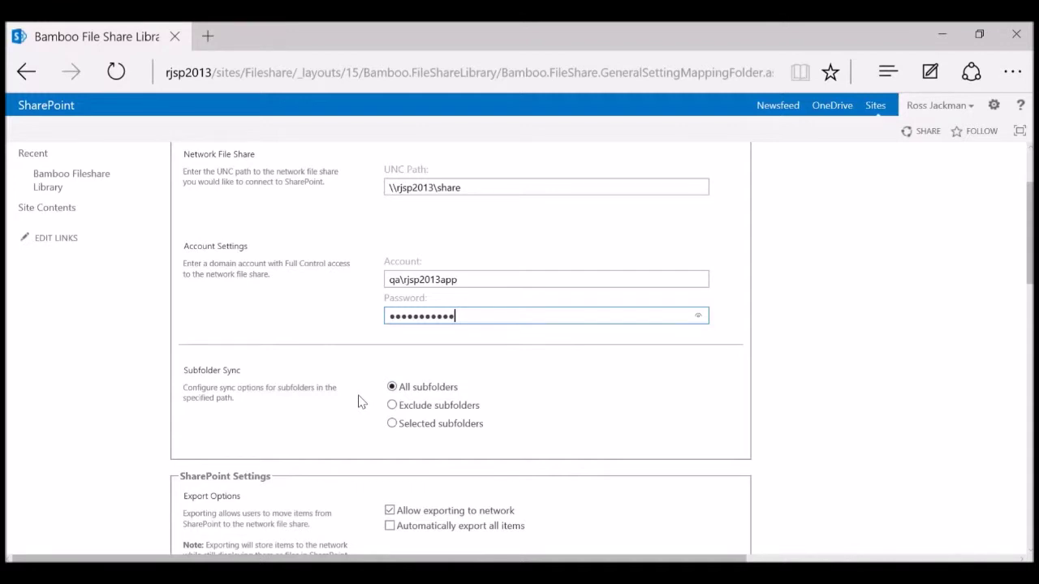
scroll(361, 401, down, 2)
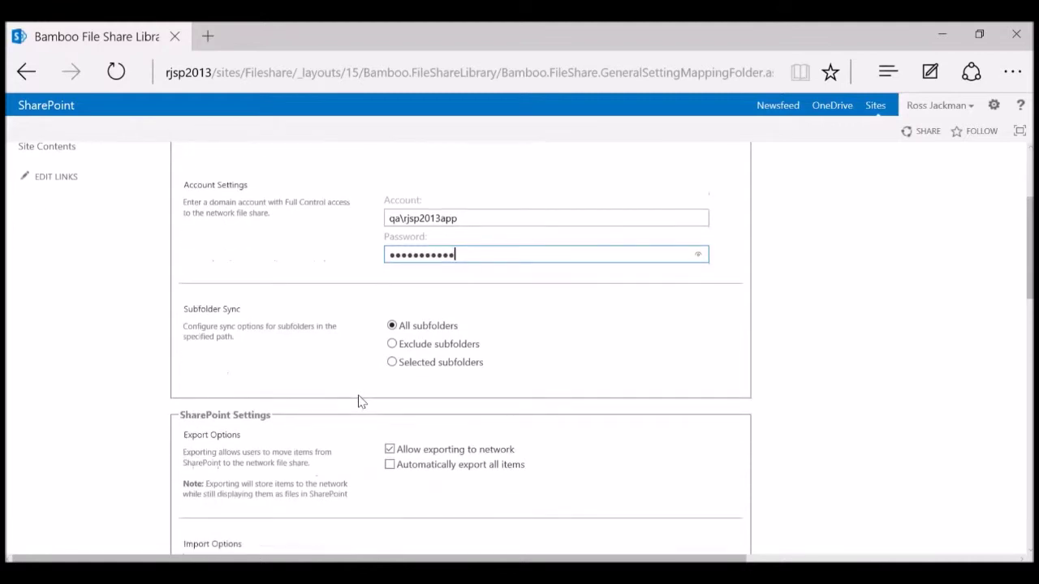
scroll(361, 402, down, 2)
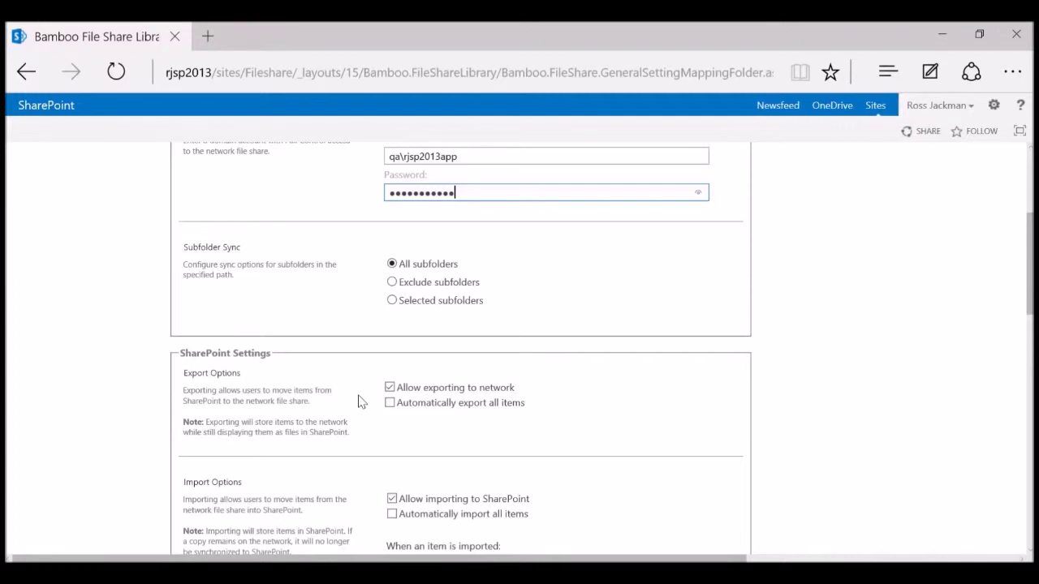
scroll(361, 403, down, 1)
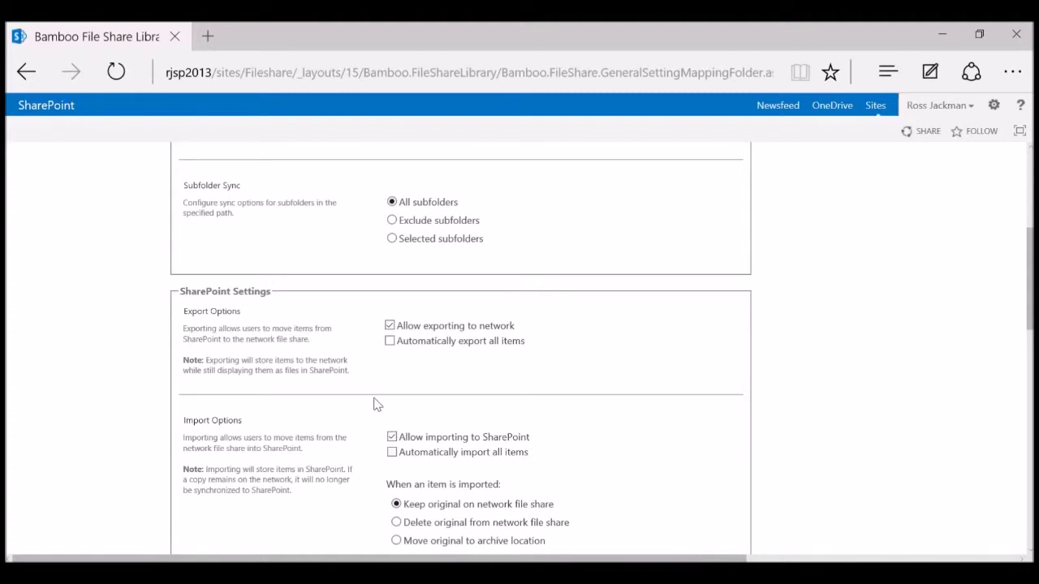
scroll(377, 404, down, 1)
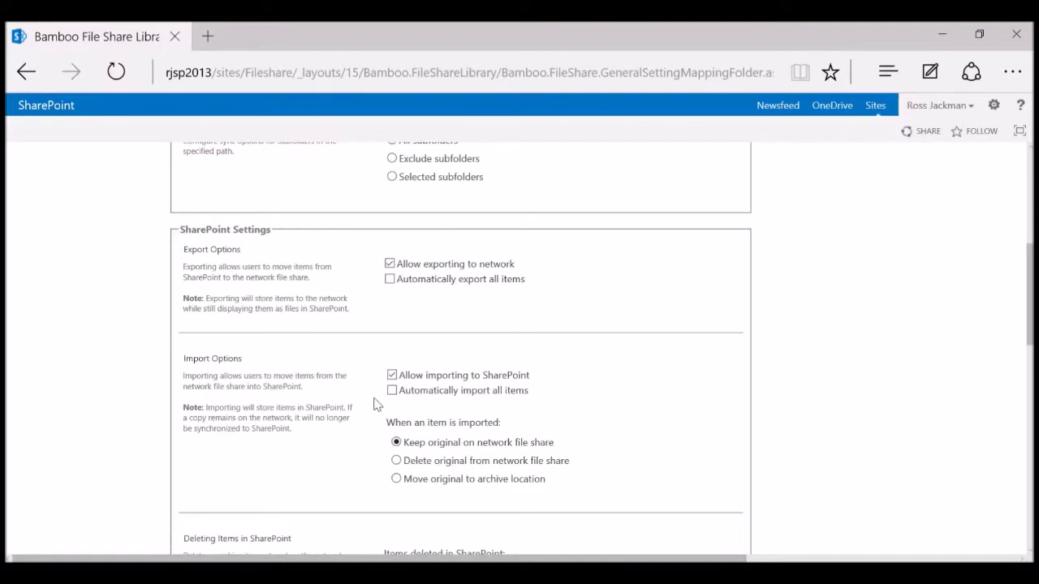
scroll(376, 405, down, 3)
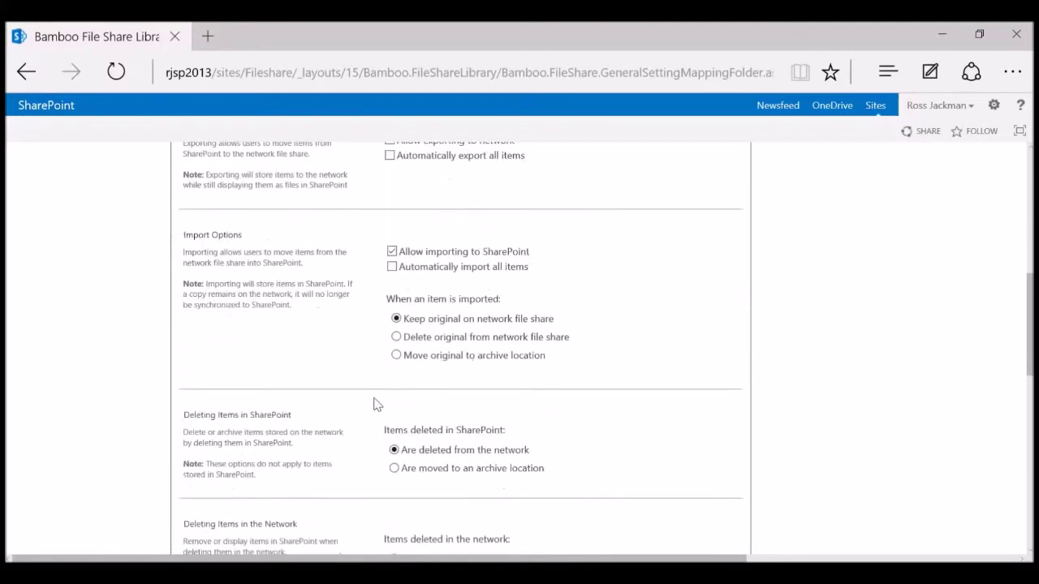
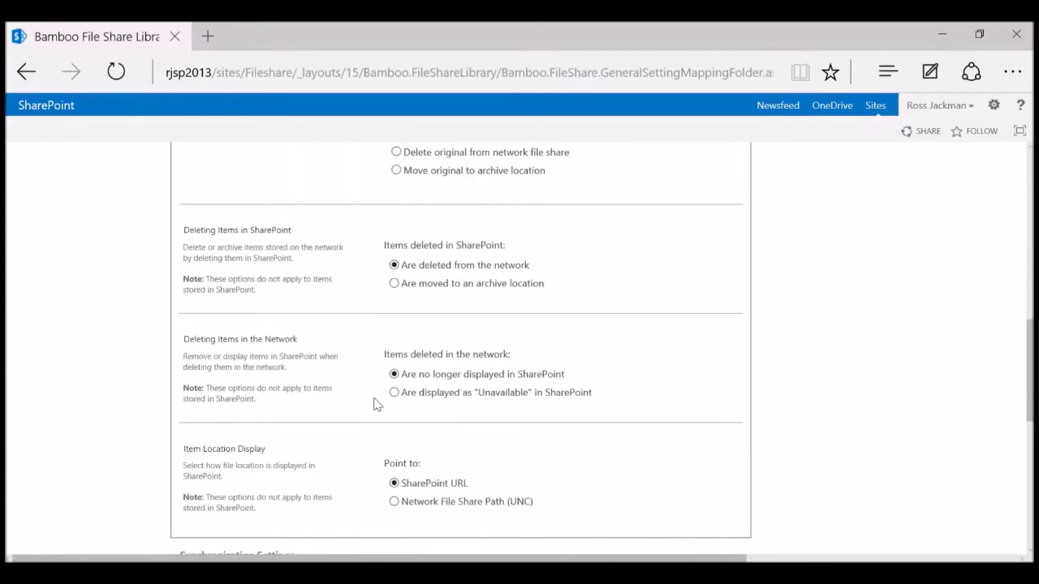
scroll(375, 404, down, 2)
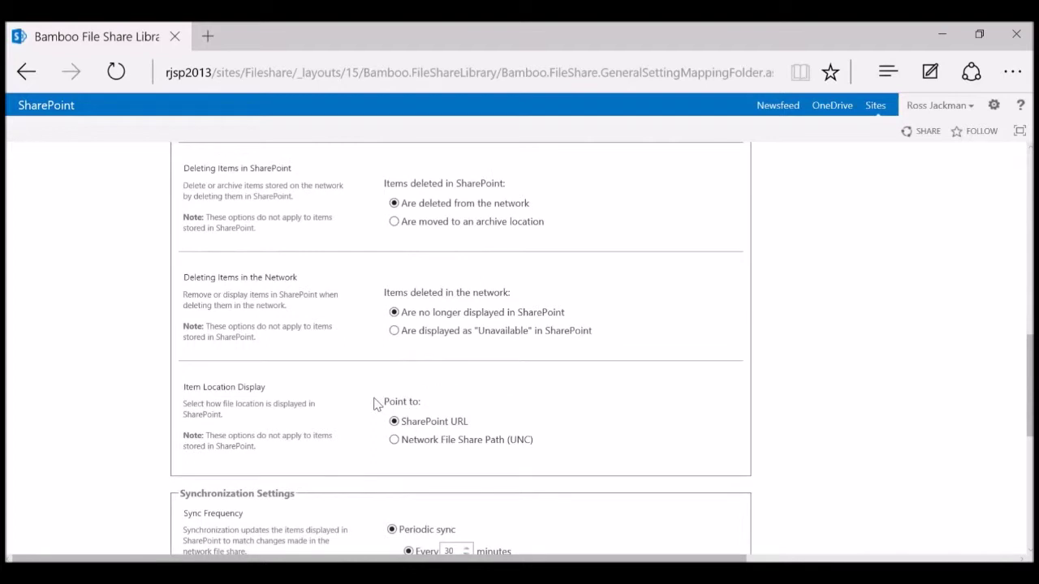
scroll(376, 404, down, 2)
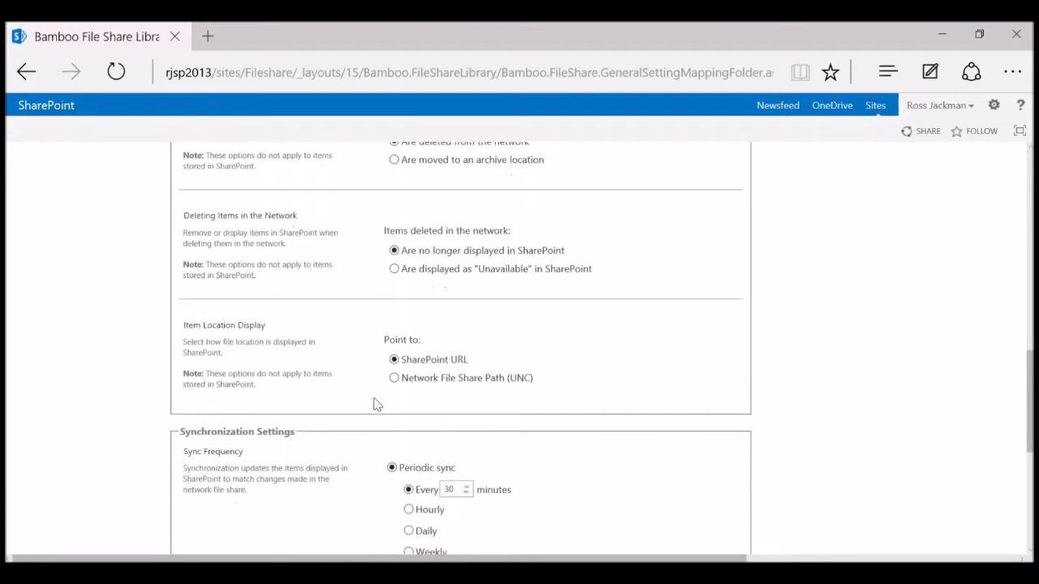
scroll(376, 404, down, 2)
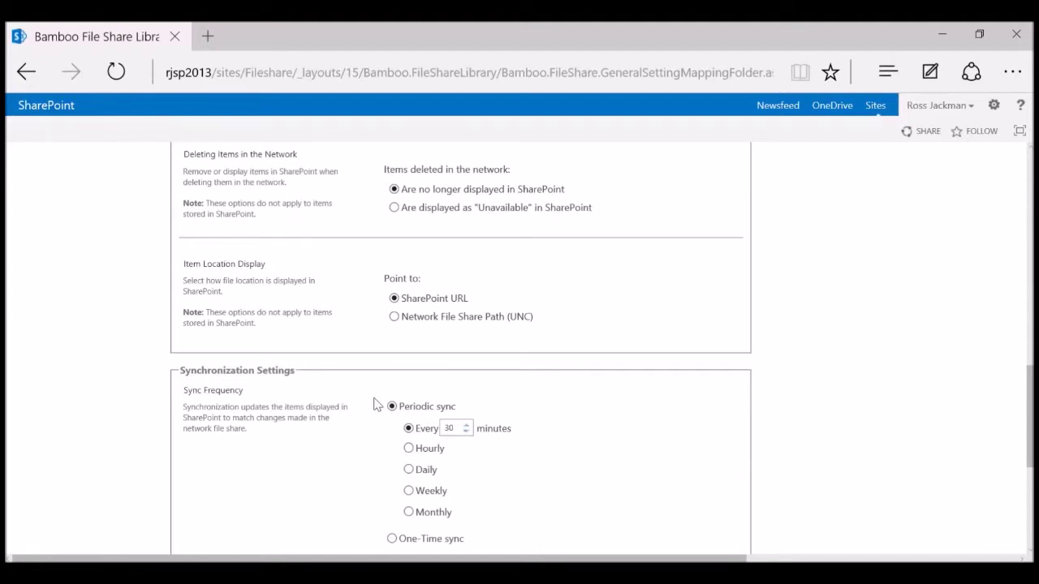
scroll(375, 404, down, 1)
scroll(375, 404, up, 2)
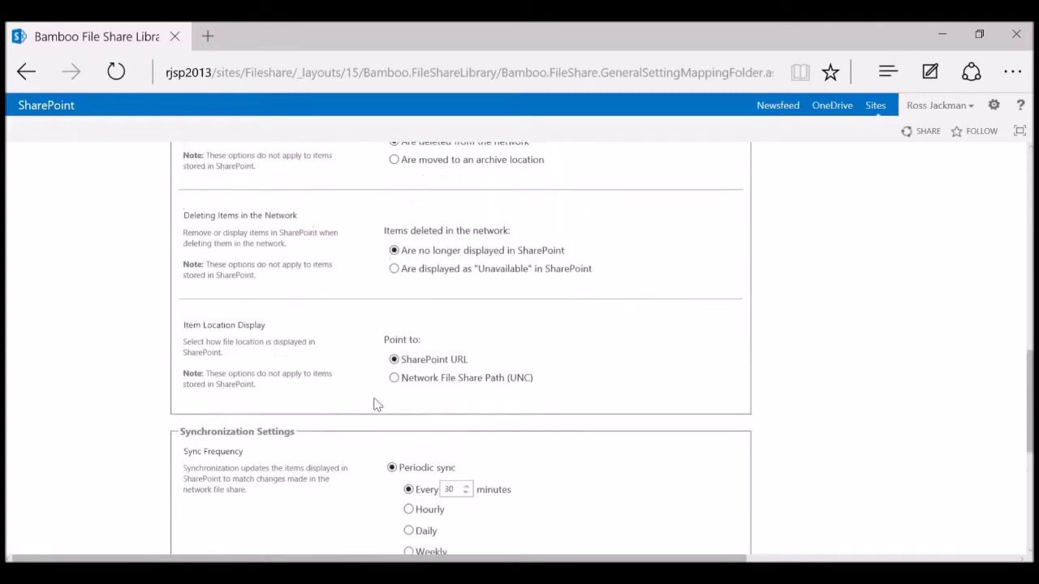
scroll(375, 404, up, 1)
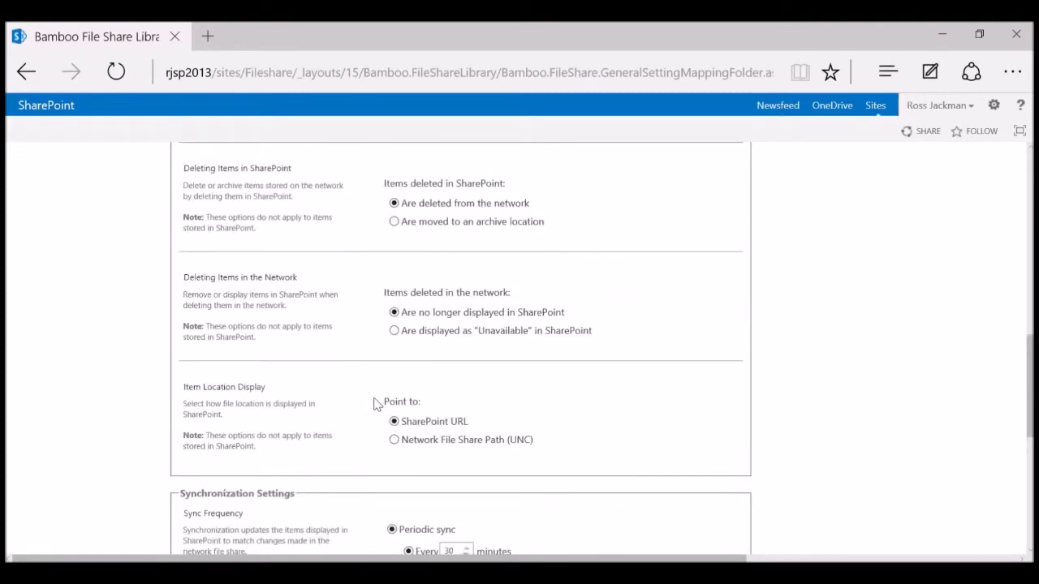
scroll(375, 404, down, 3)
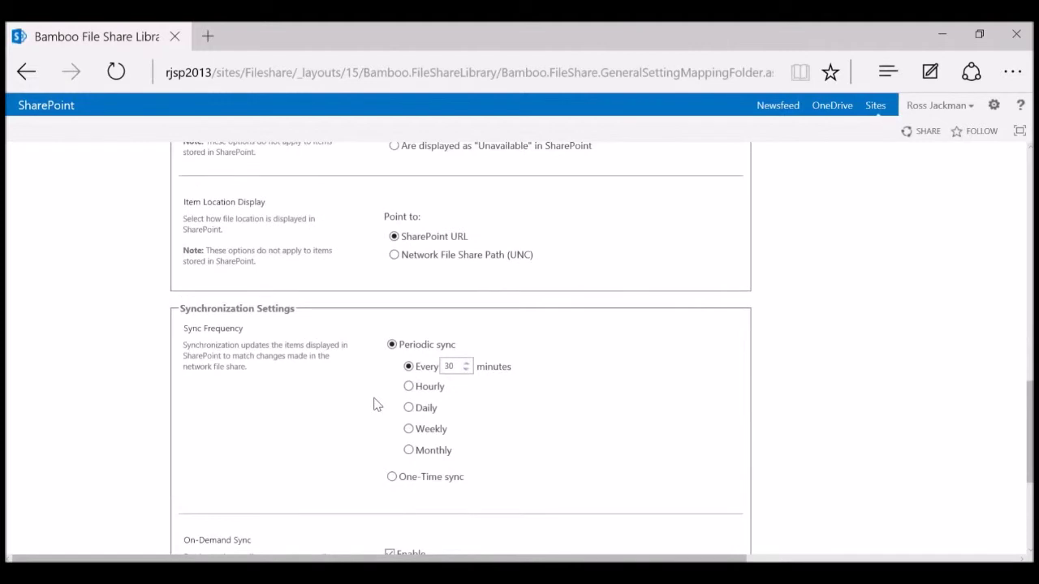
scroll(375, 404, down, 1)
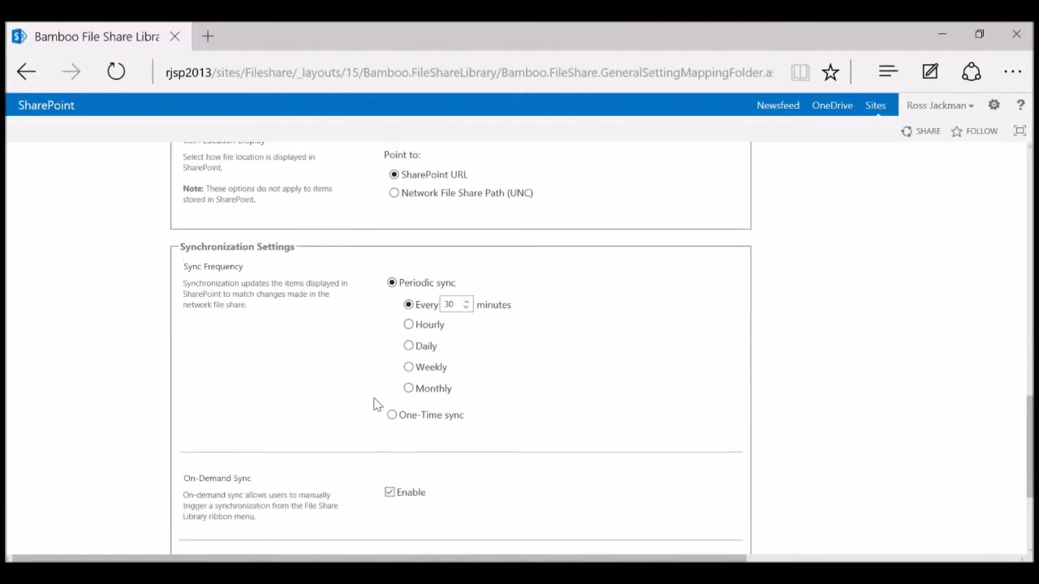
scroll(375, 404, down, 1)
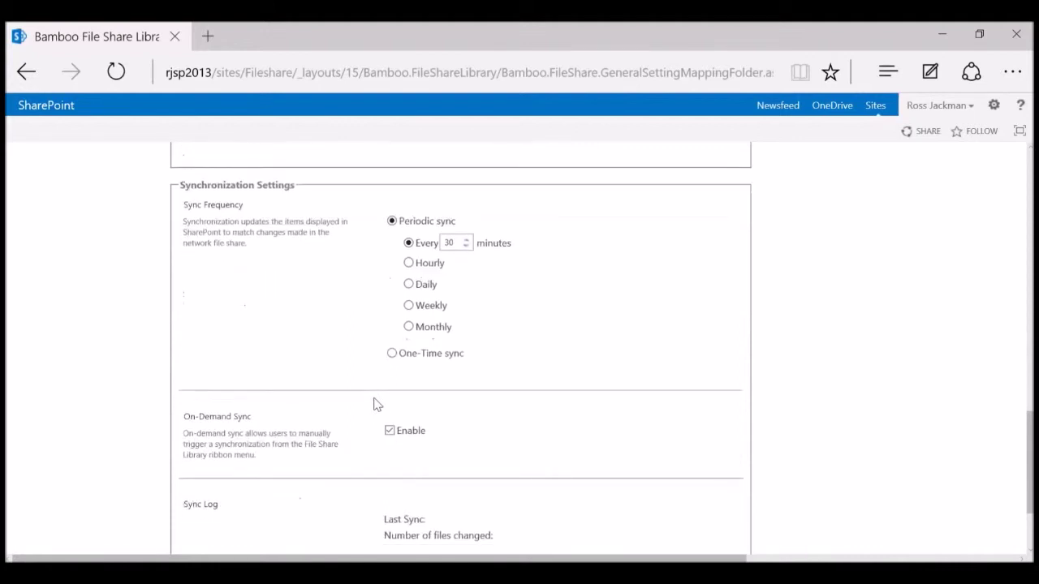
scroll(377, 404, down, 1)
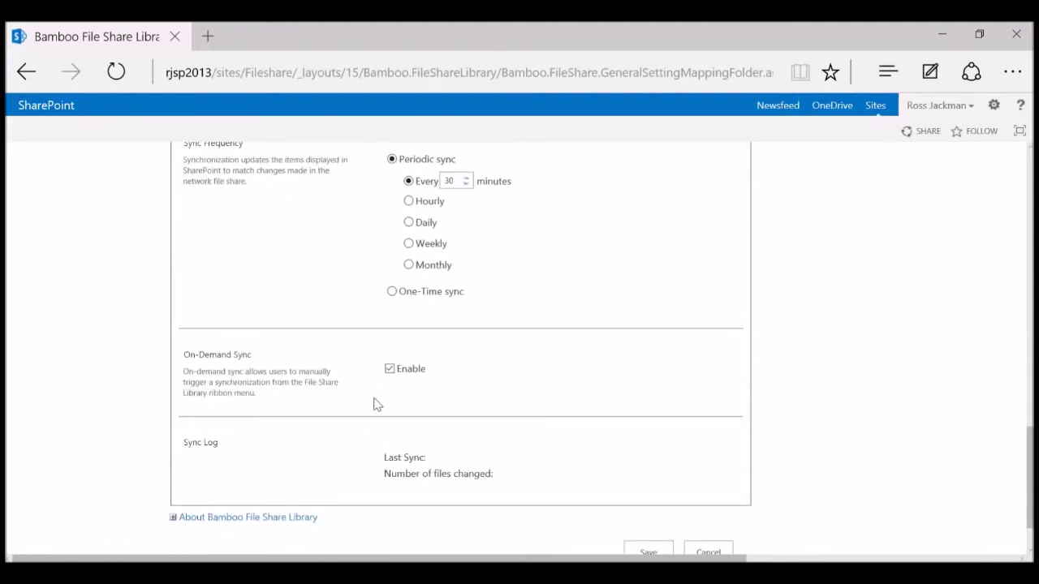
scroll(414, 290, up, 1)
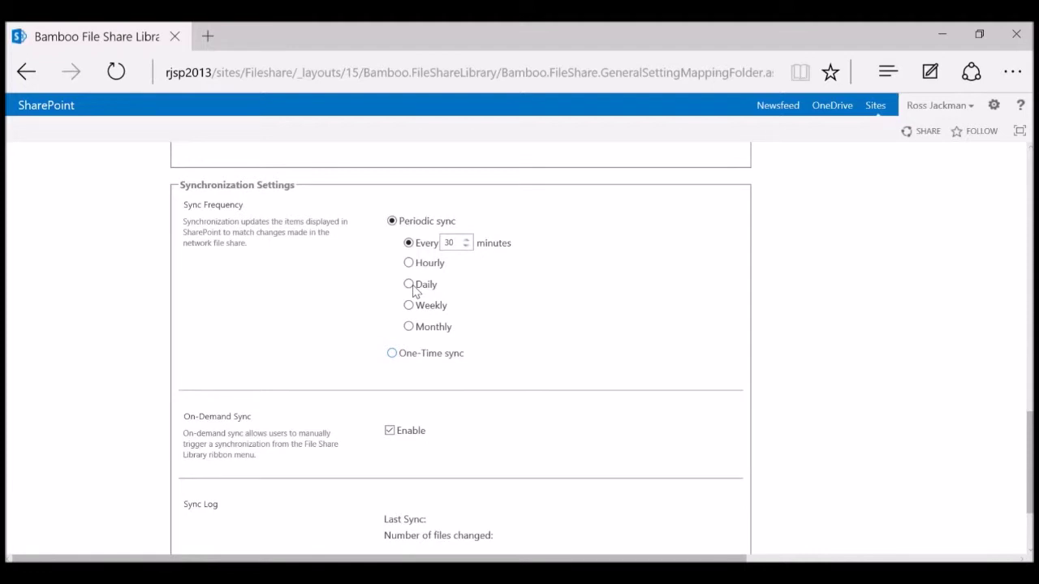
scroll(413, 290, down, 3)
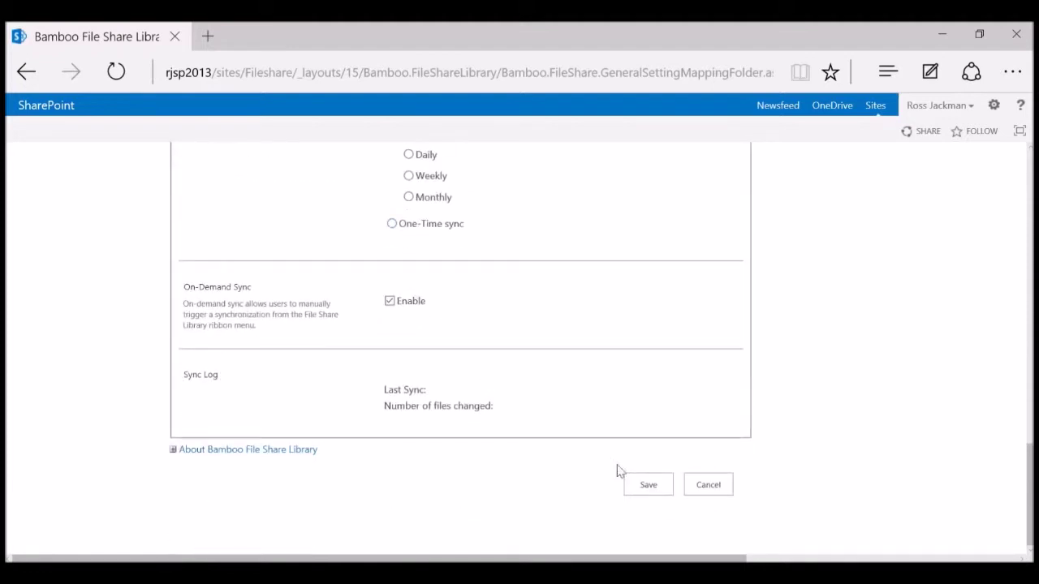
click(641, 488)
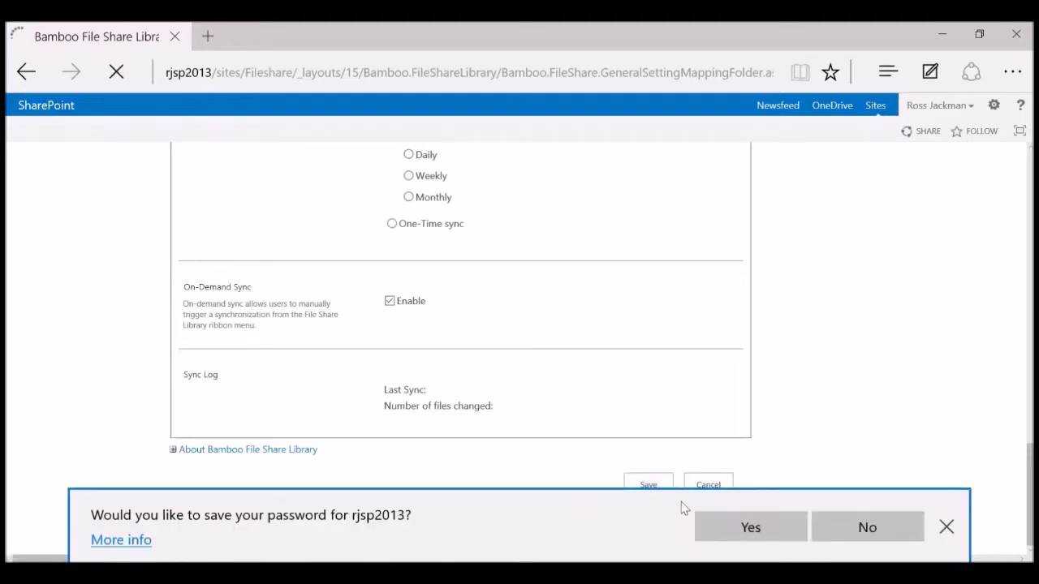
click(735, 526)
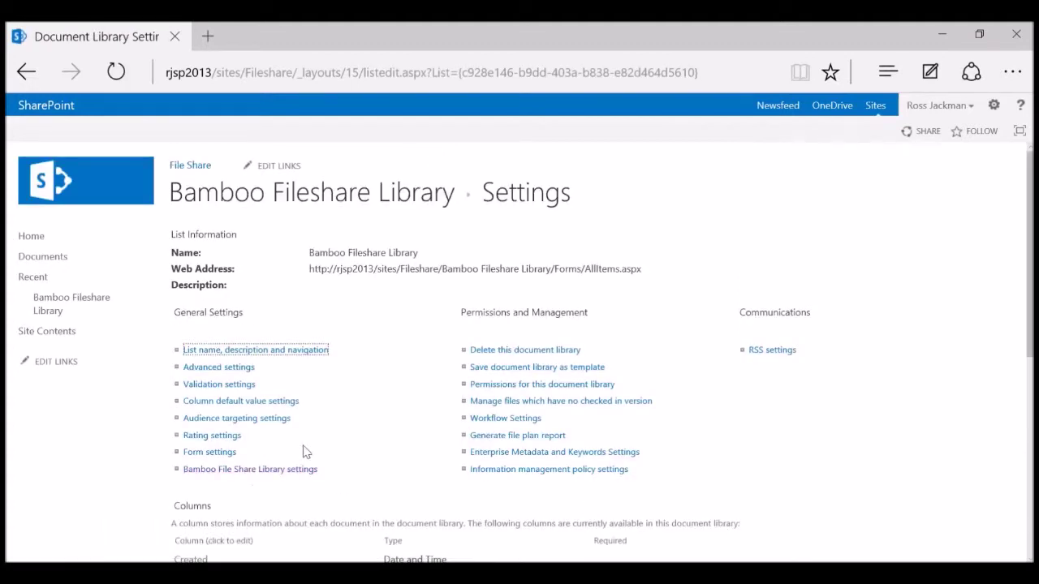
Step: Return to the Bamboo Fileshare Library, start an on-demand synchronization with the file share, and refresh the page
click(85, 315)
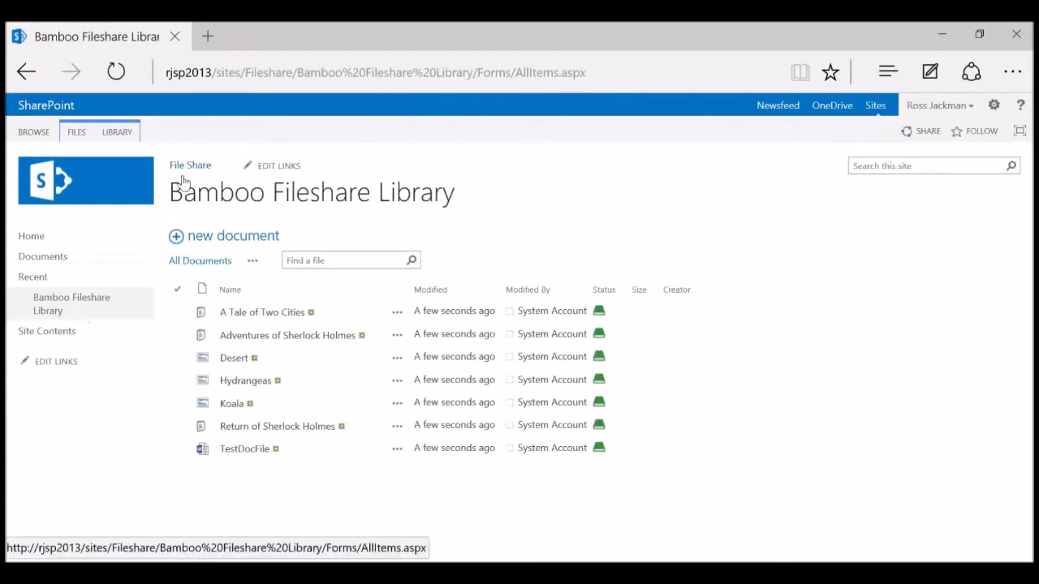
click(117, 133)
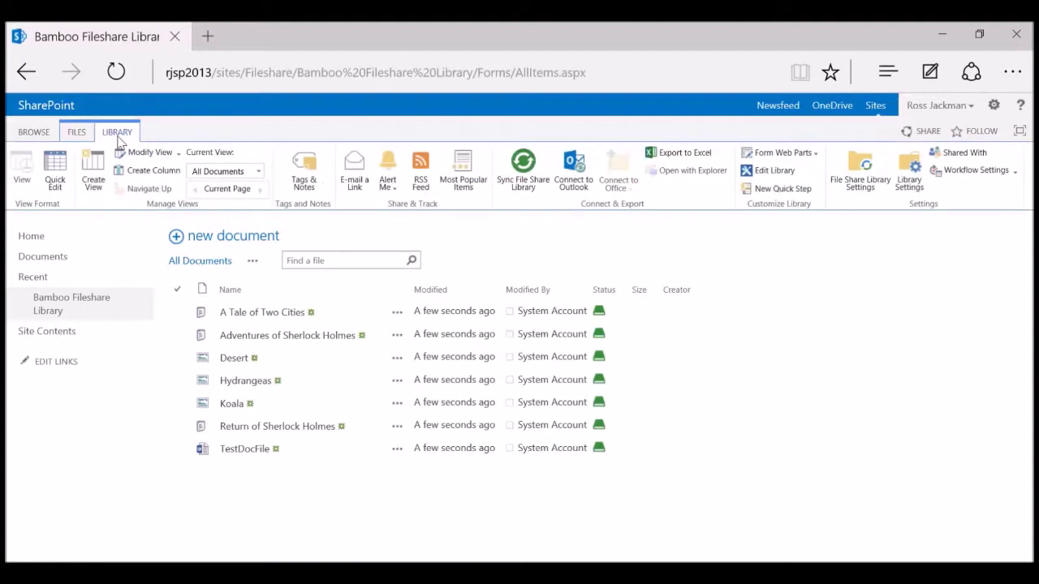
click(524, 179)
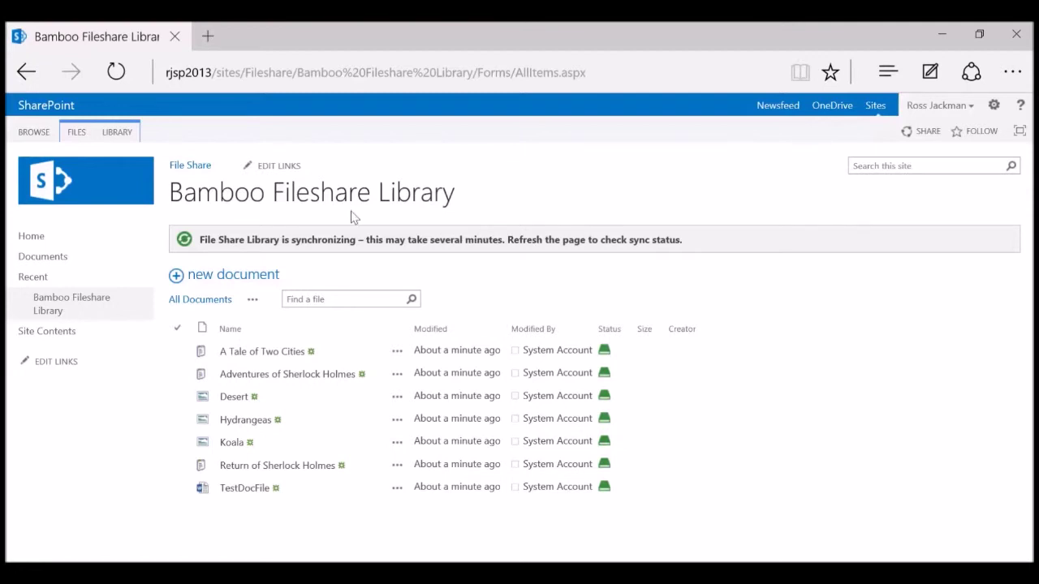
click(118, 68)
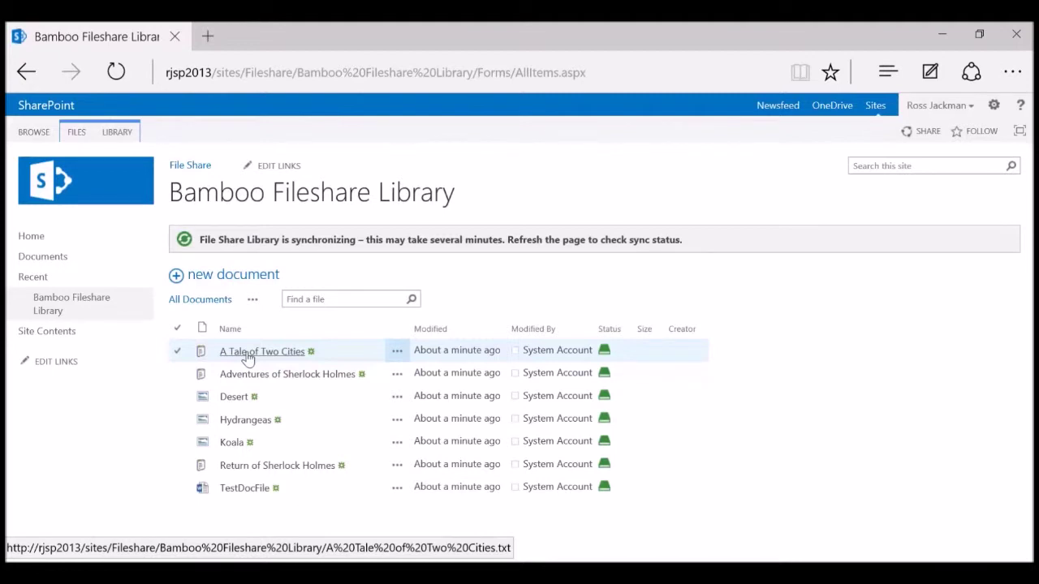
Step: Download "A Tale of Two Cities" from the library, open it in Notepad, and move the Notepad window aside
click(247, 355)
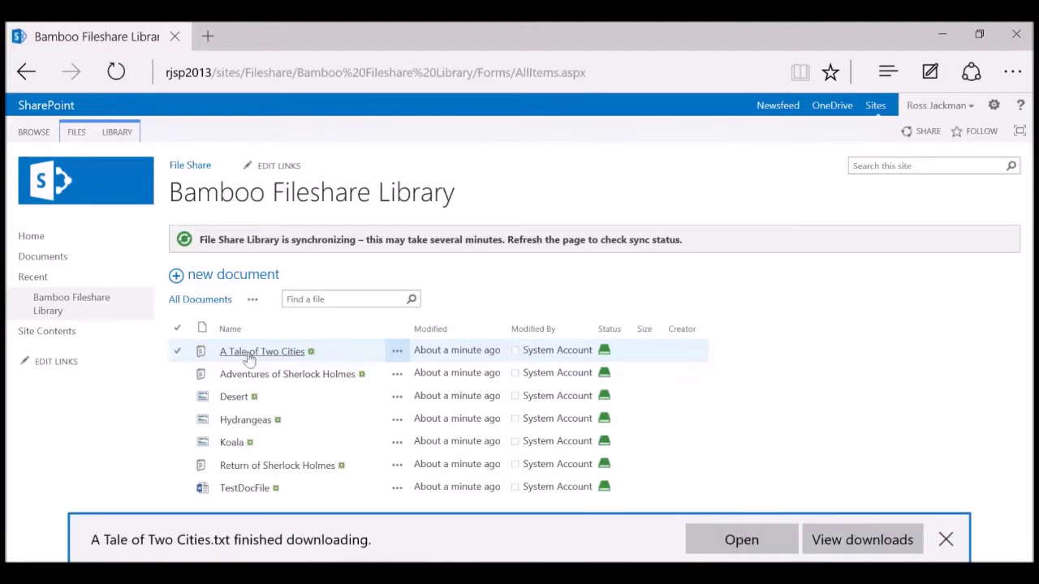
click(730, 542)
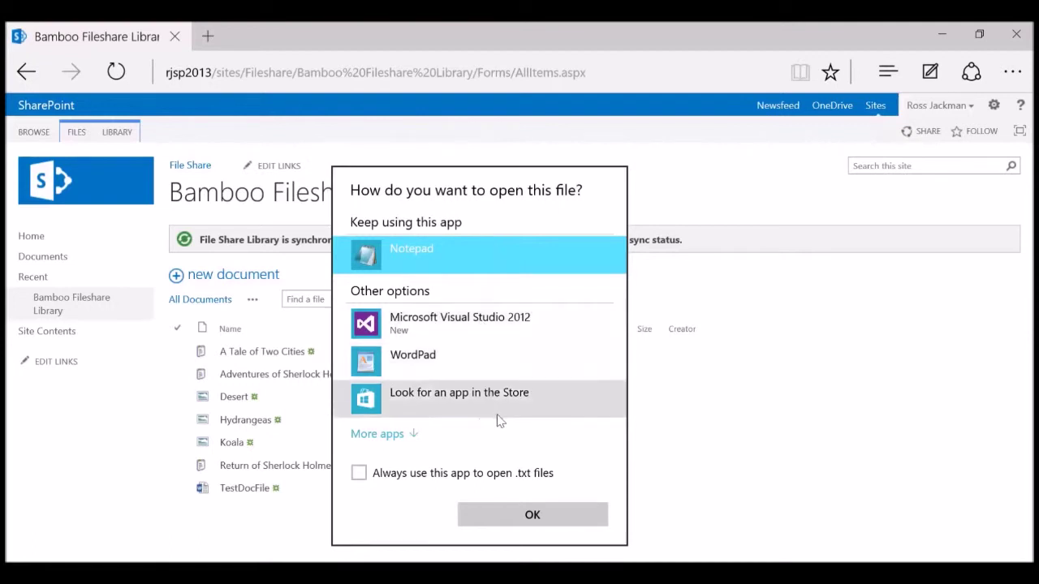
click(524, 517)
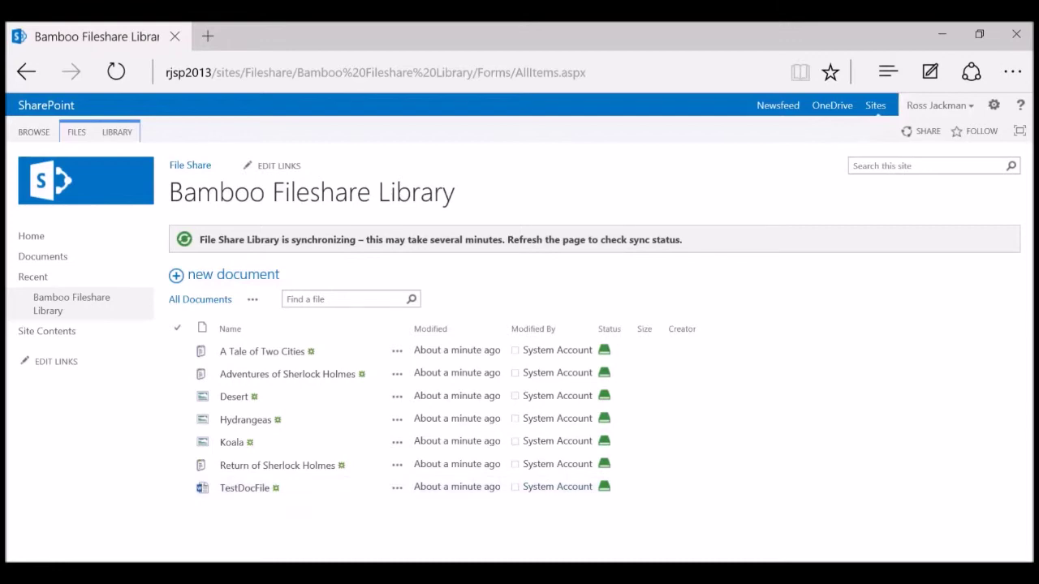
drag(374, 64, 144, 64)
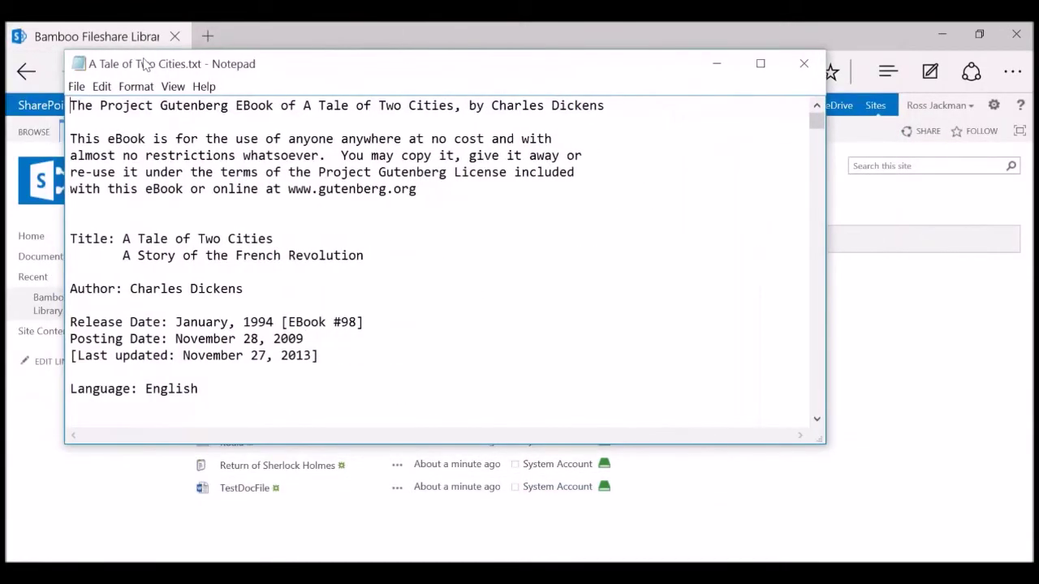
Step: Maximize the Notepad window, look through the contents list and opening text of "A Tale of Two Cities", and close Notepad
double_click(397, 66)
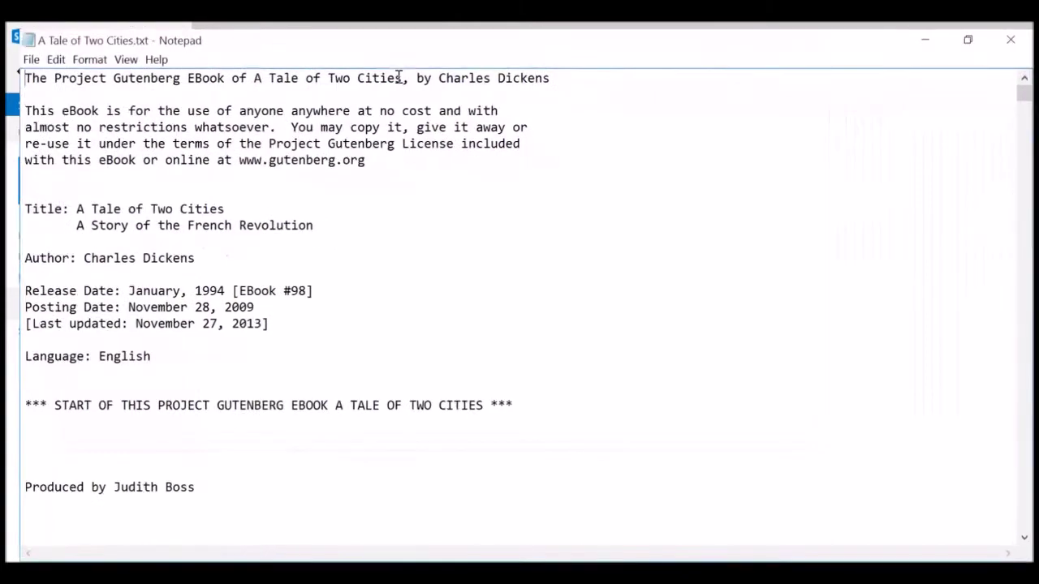
scroll(436, 216, down, 10)
scroll(436, 216, down, 16)
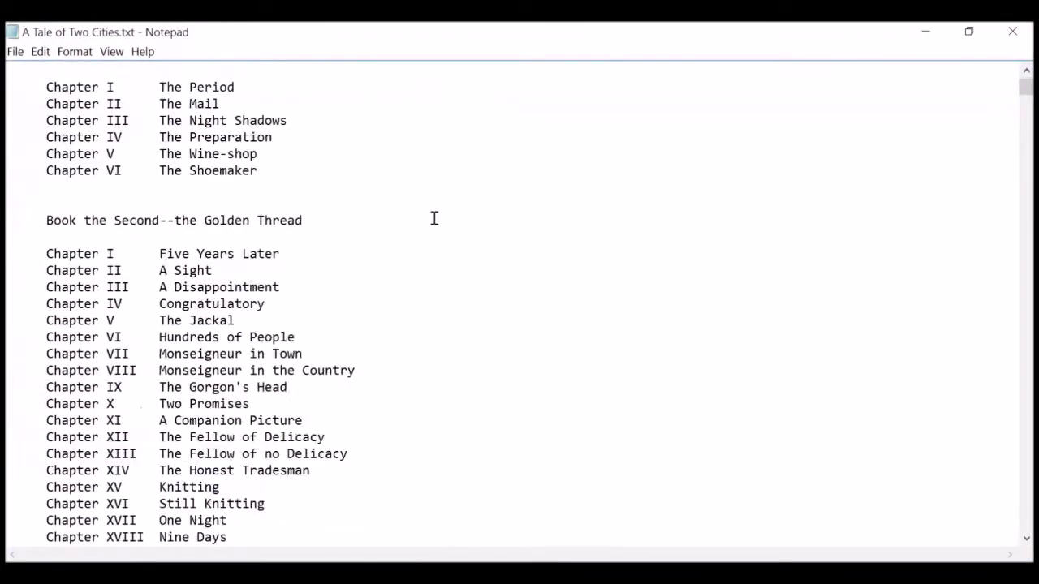
scroll(425, 220, down, 11)
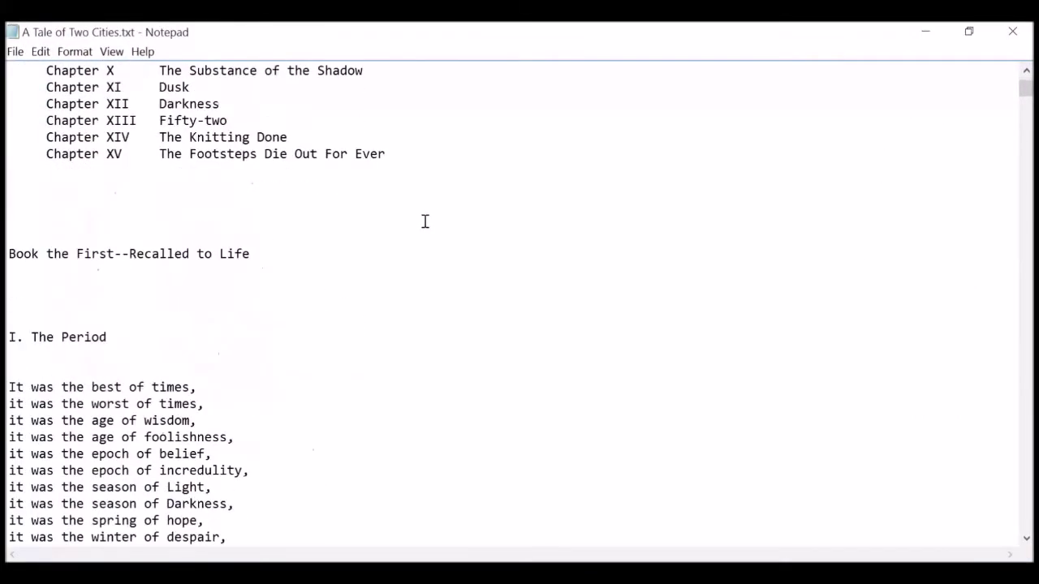
scroll(426, 221, up, 4)
scroll(425, 221, up, 6)
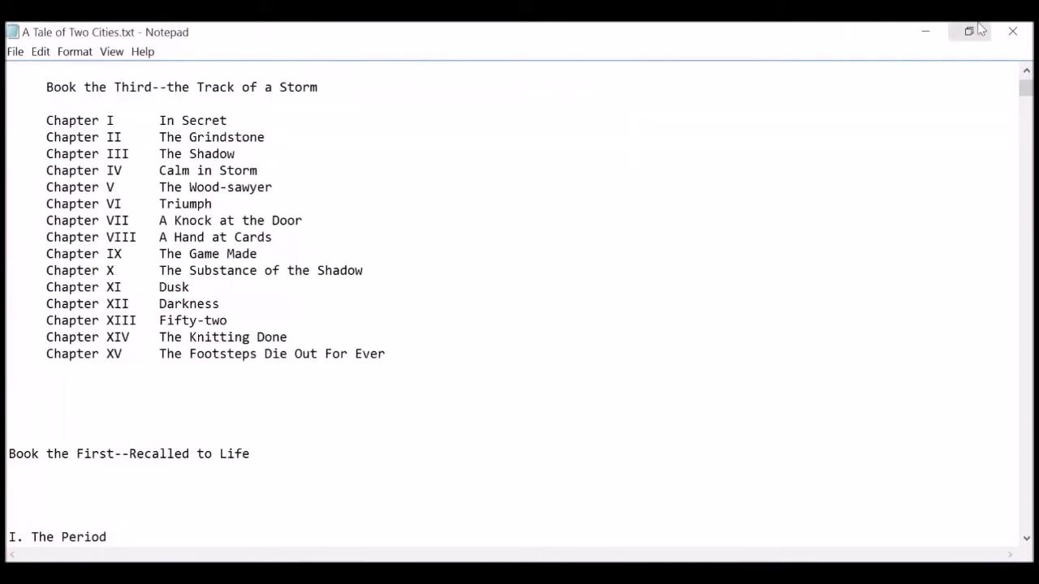
click(1011, 33)
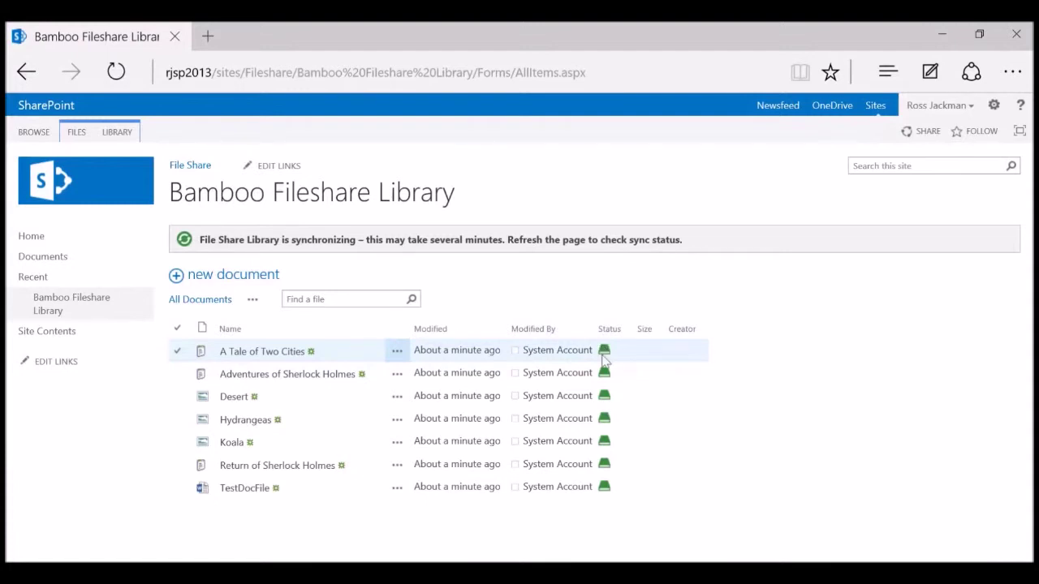
Step: Run Import/Export on "A Tale of Two Cities" to bring the file into SharePoint, and refresh the library page
mouse_move(607, 358)
click(606, 355)
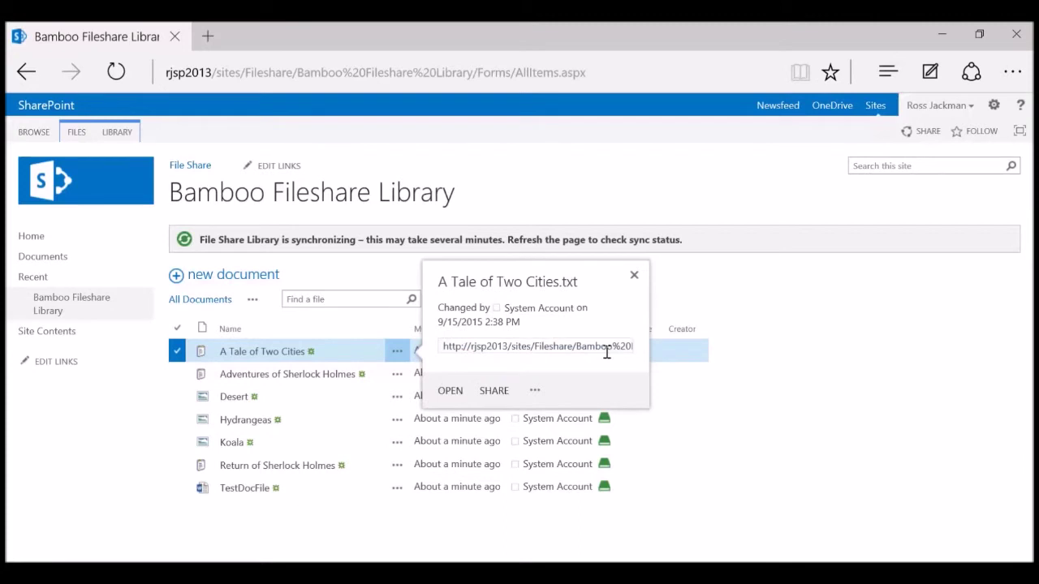
click(635, 277)
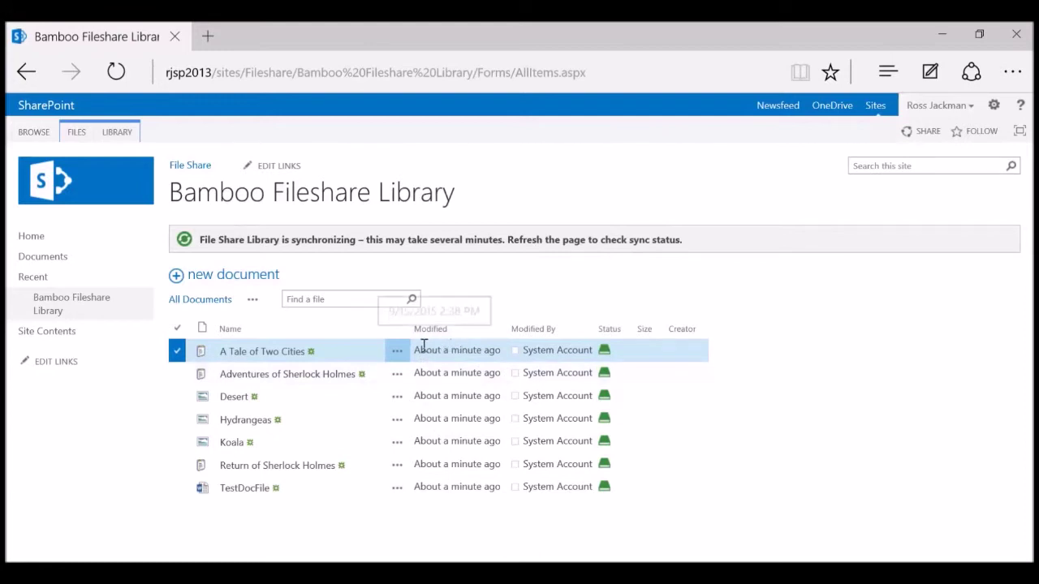
click(396, 353)
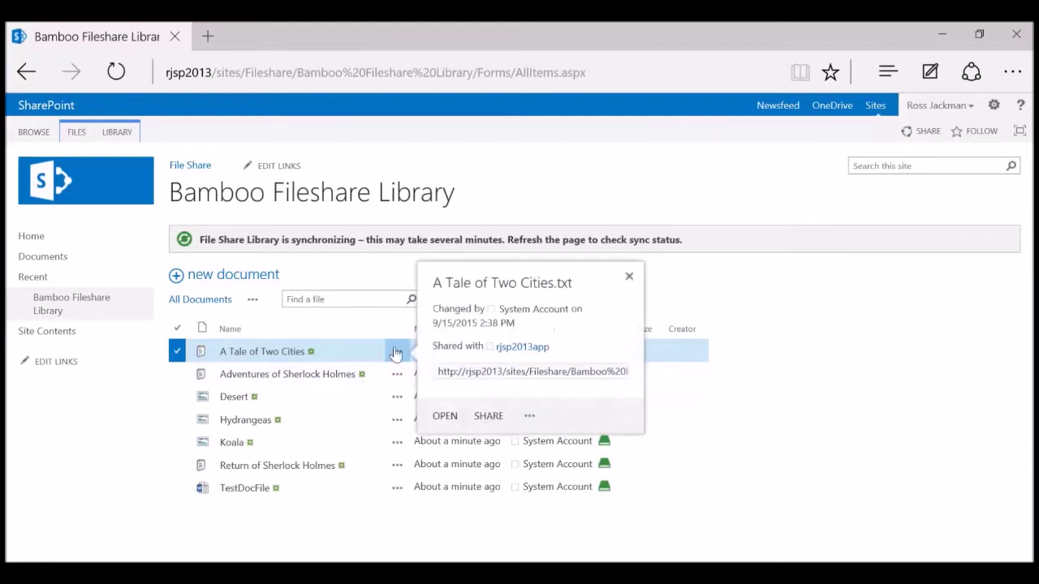
click(529, 417)
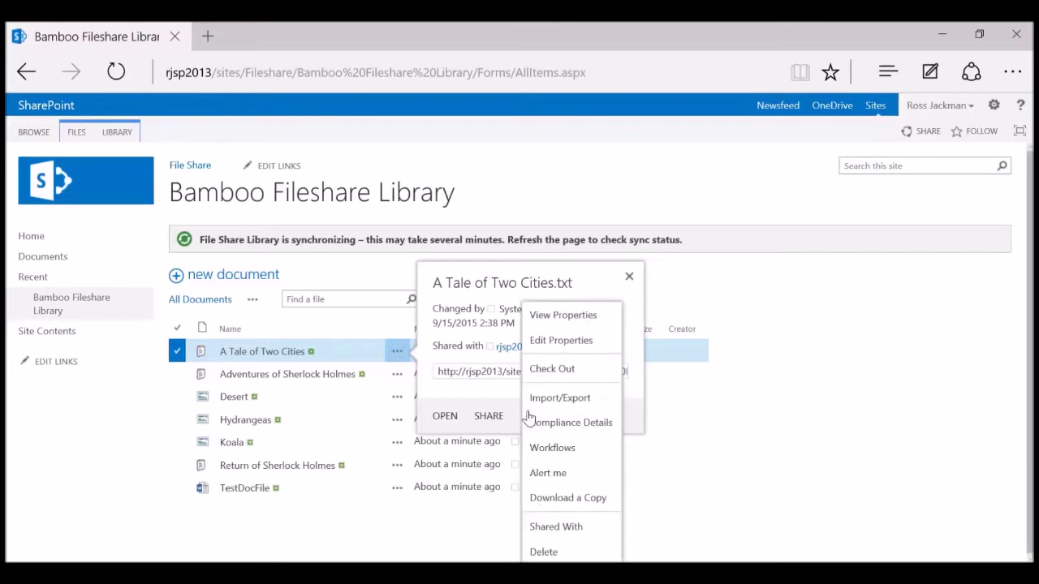
click(588, 406)
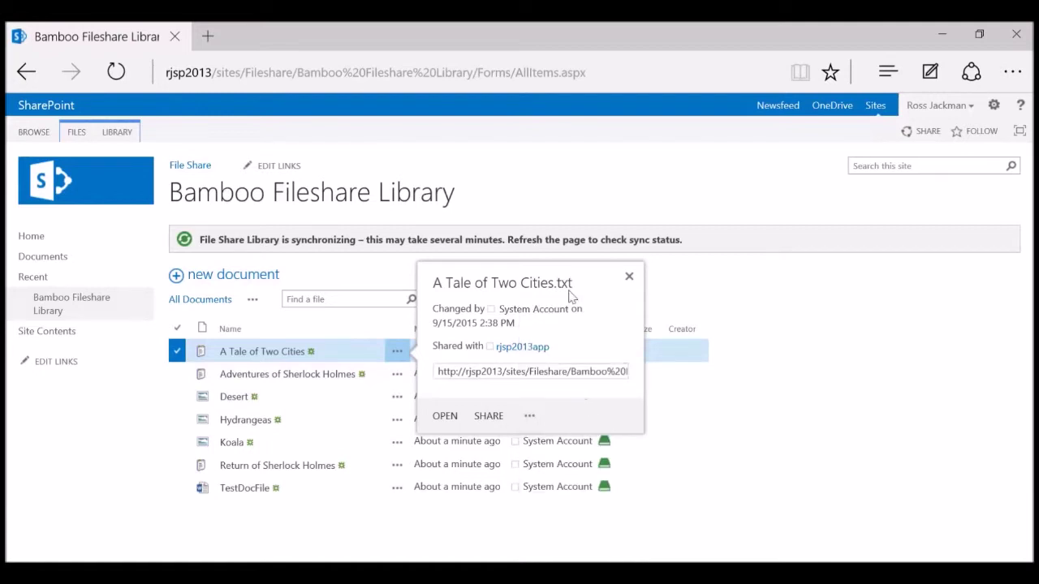
key(F5)
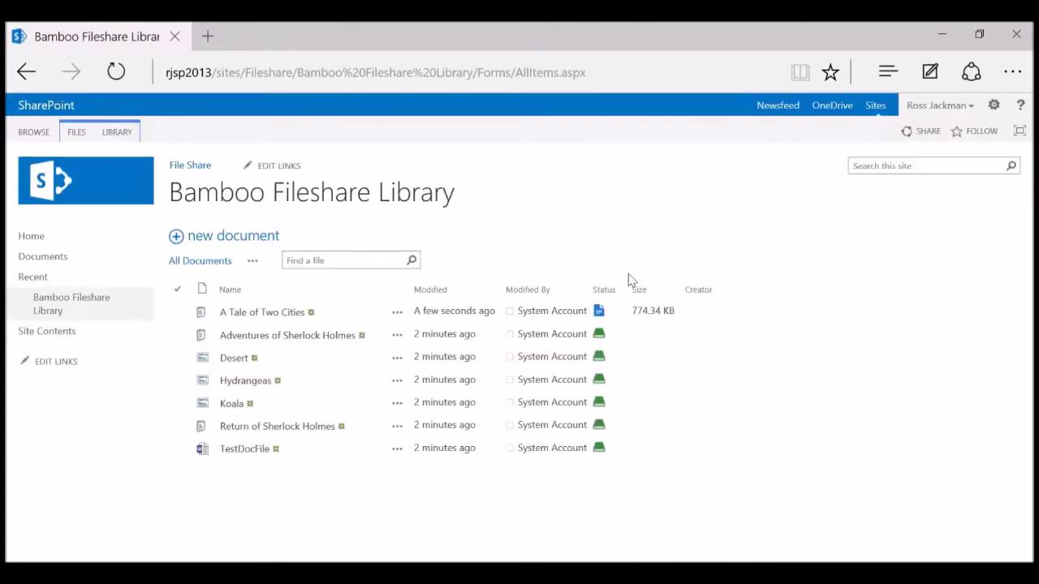
Step: Open a Remote Desktop connection to the server rjsp2013 and sign in with the account password
mouse_move(600, 316)
key(super)
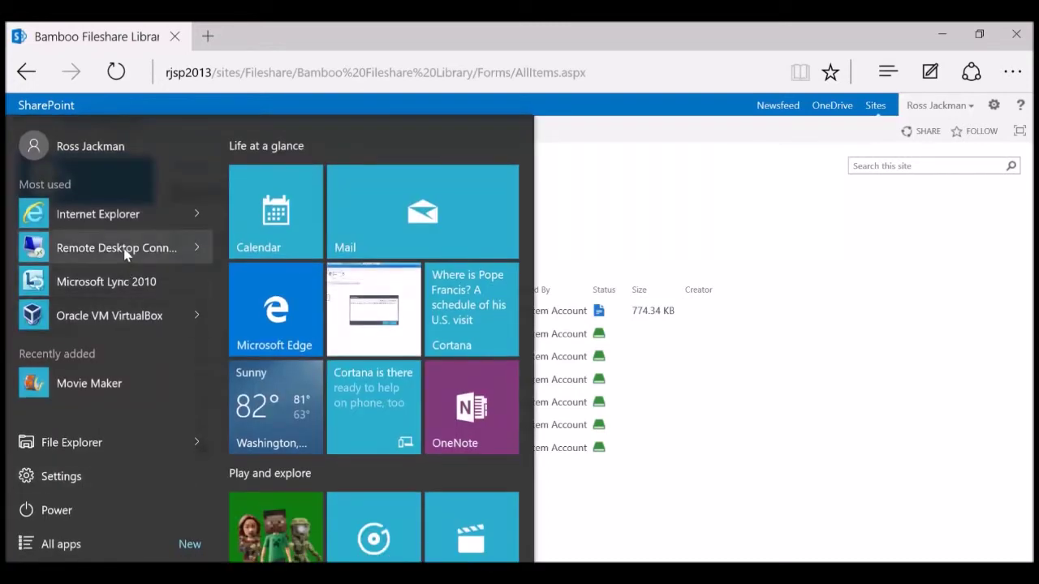
click(126, 254)
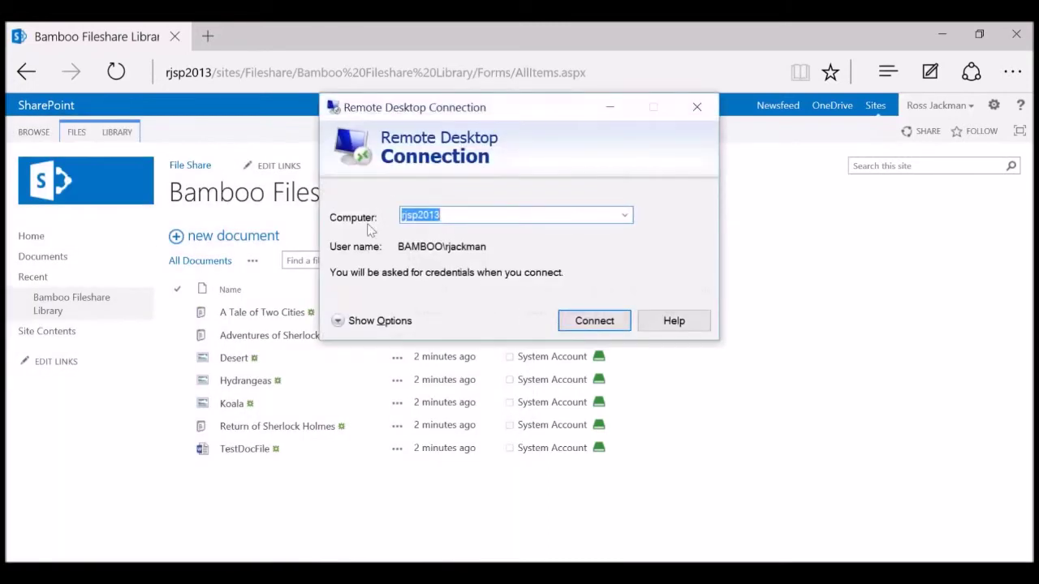
key(Return)
text(••••••••)
key(Return)
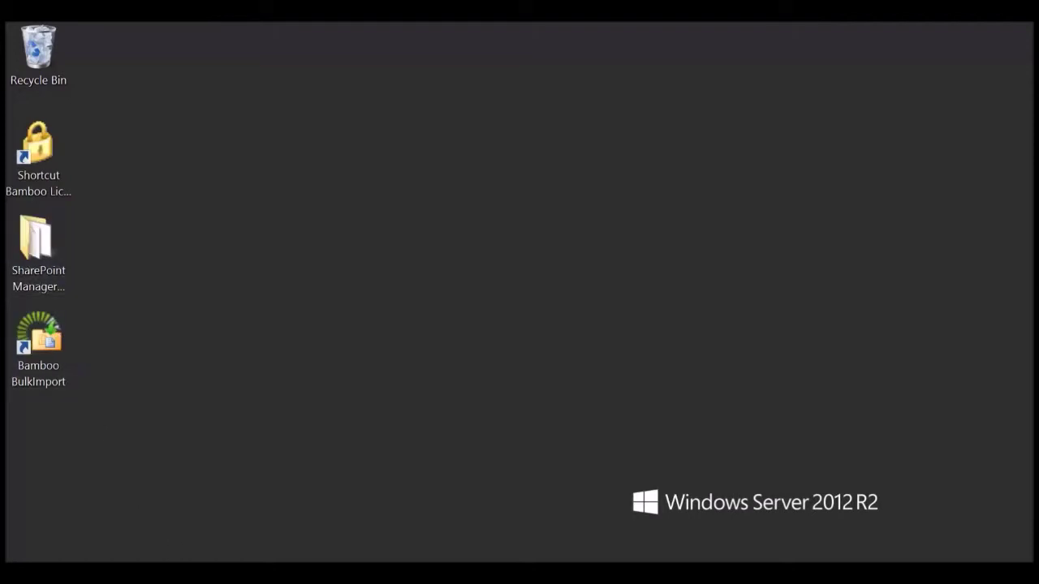
Step: Open the Share folder on the server's Local Disk (C:) in File Explorer
key(super+e)
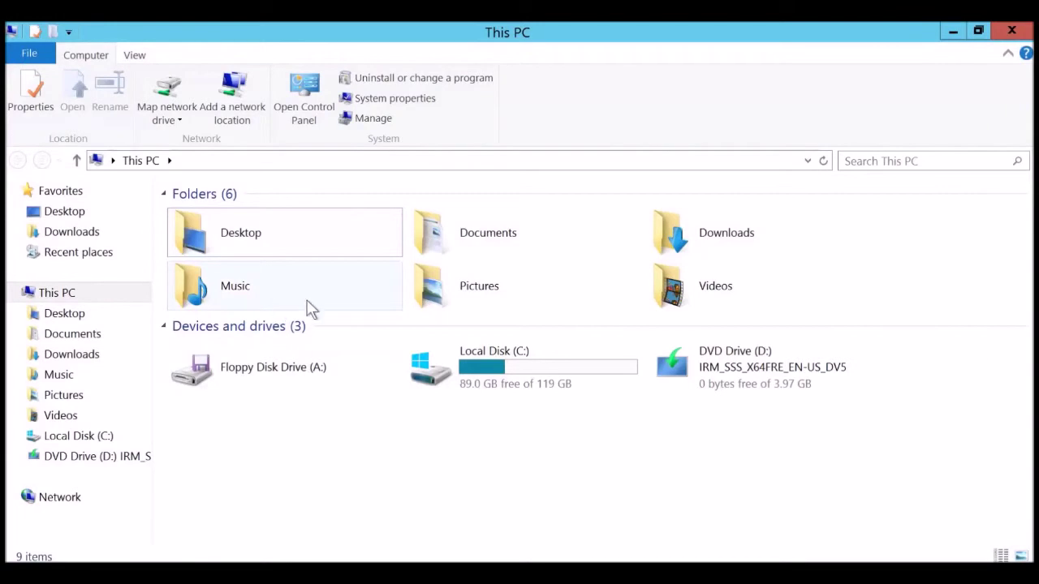
double_click(528, 362)
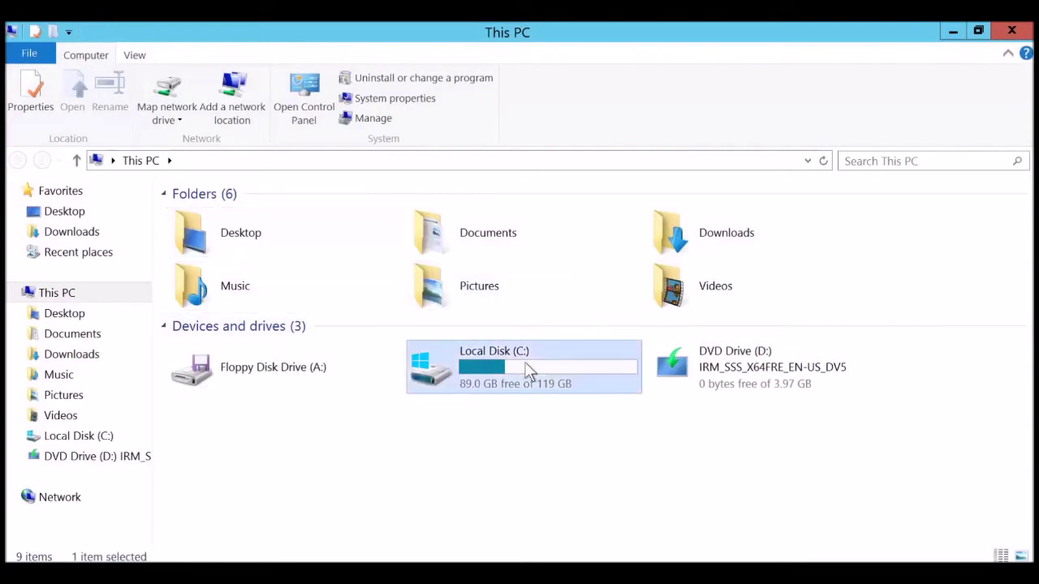
double_click(238, 339)
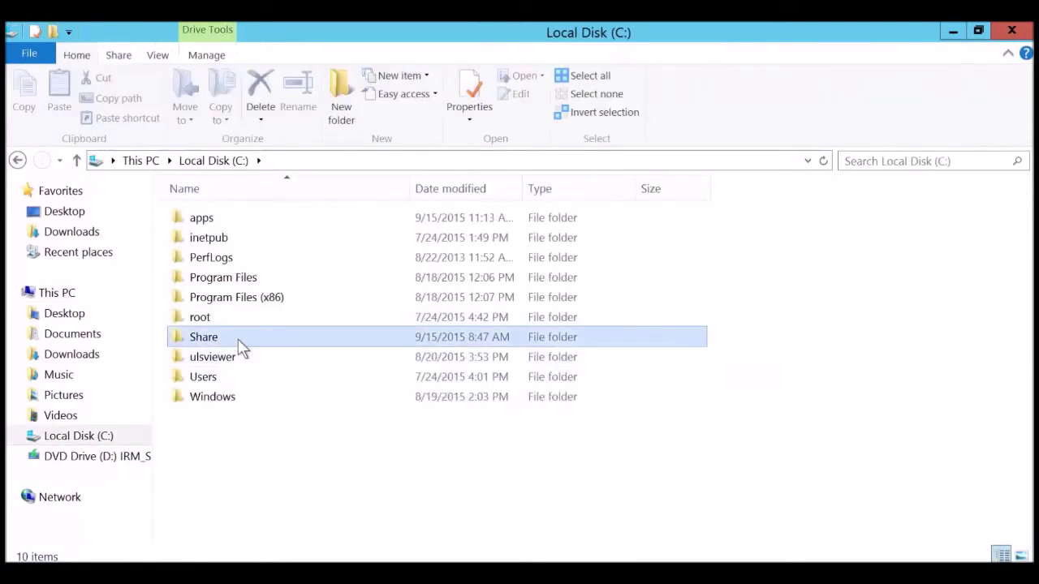
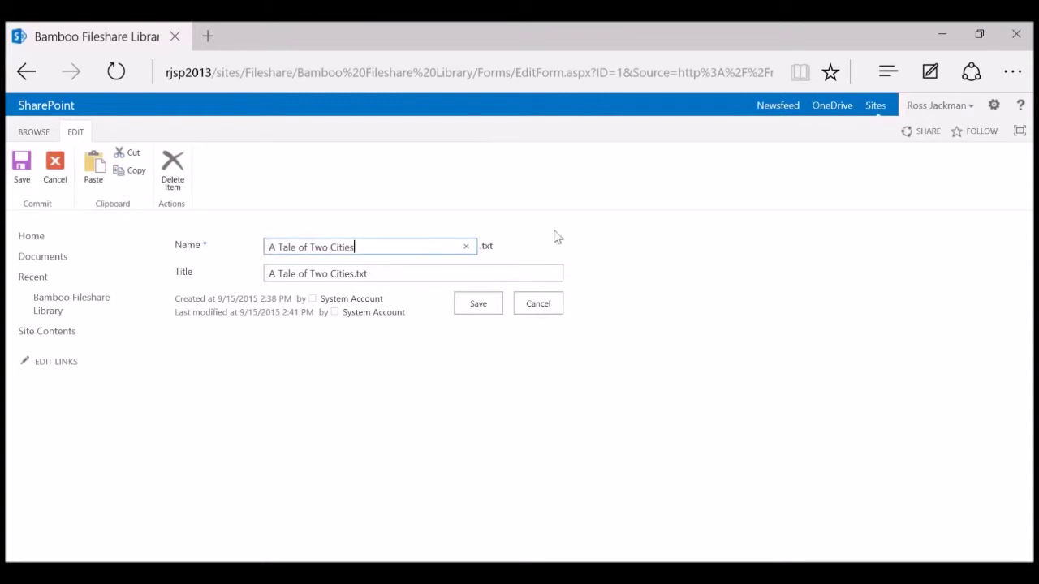
Step: Rename the document as "A Tale of Two Cities-sharepoint", edit its title to mark it as the SharePoint version, and save the properties
text(-sharepoint)
click(478, 276)
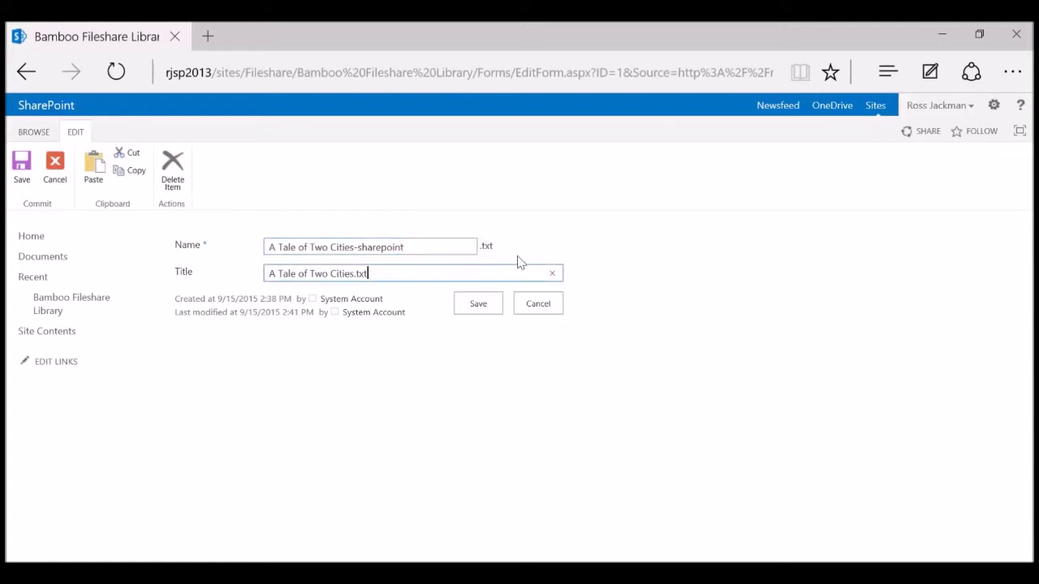
key(BackSpace)
key(BackSpace)
key(BackSpace)
text(a tale)
key(BackSpace)
key(BackSpace)
key(BackSpace)
key(BackSpace)
key(BackSpace)
key(BackSpace)
text(S)
key(BackSpace)
text(harepoint)
click(486, 306)
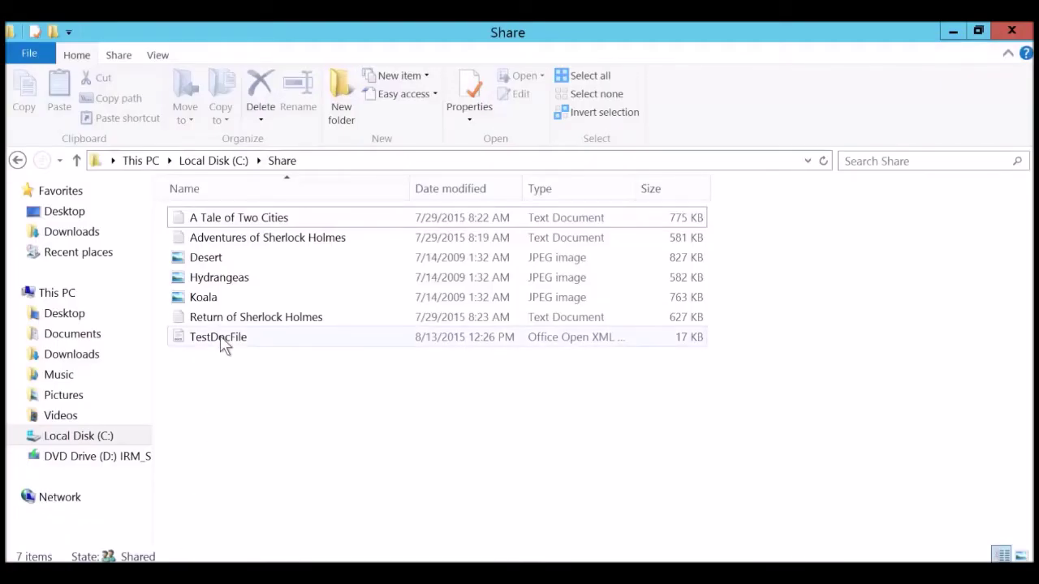
Step: Check the file names in the server's Share folder, minimize File Explorer and the remote session, and return to the SharePoint library
mouse_move(220, 336)
mouse_move(574, 28)
mouse_move(1011, 36)
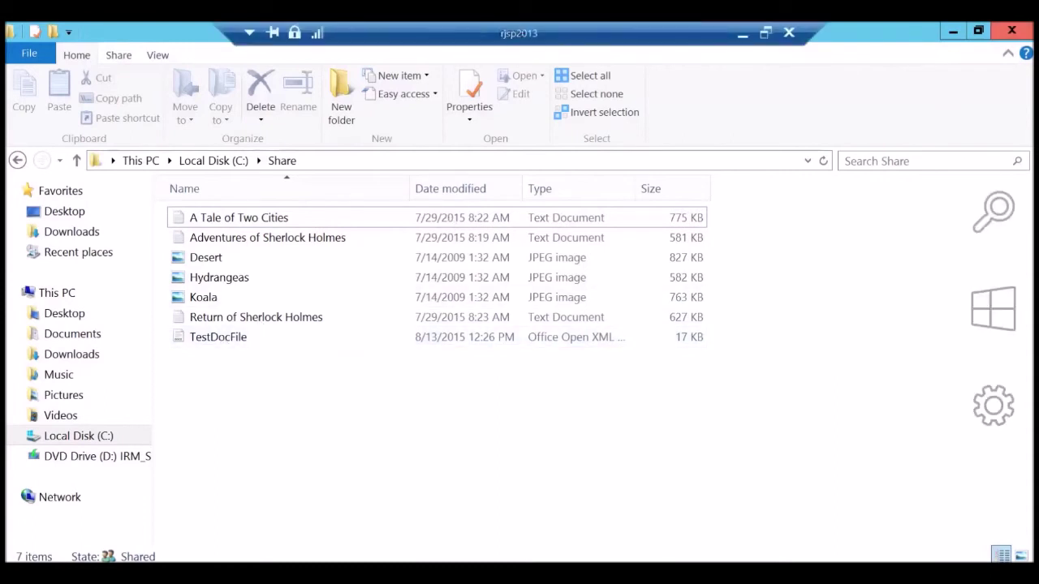
click(954, 31)
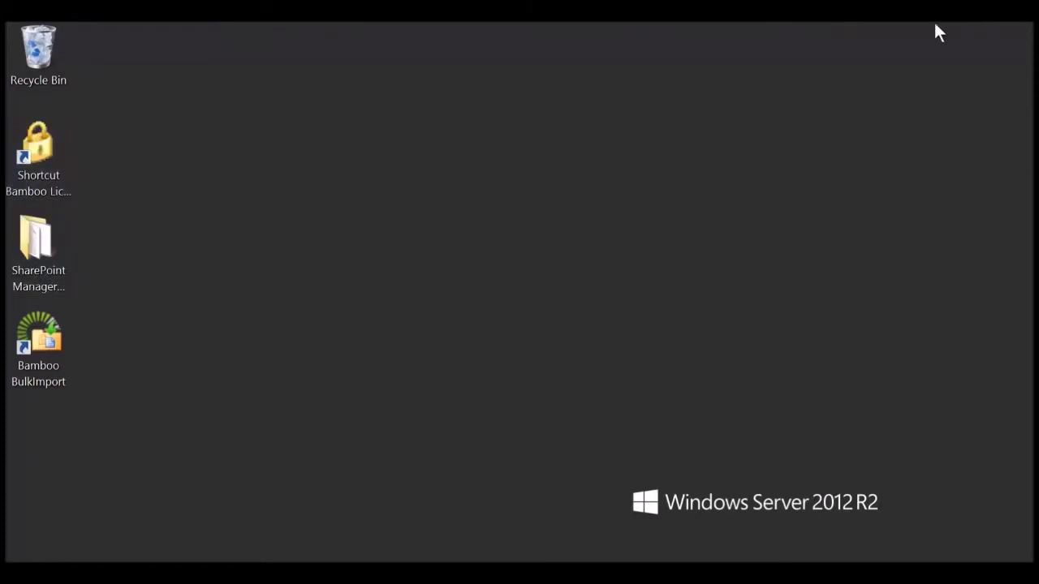
mouse_move(830, 23)
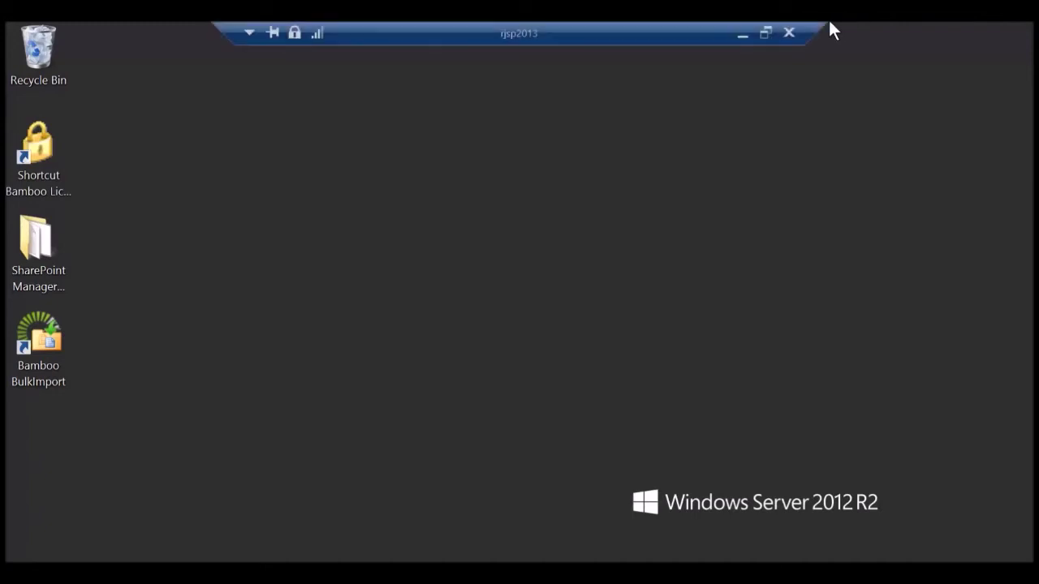
click(739, 38)
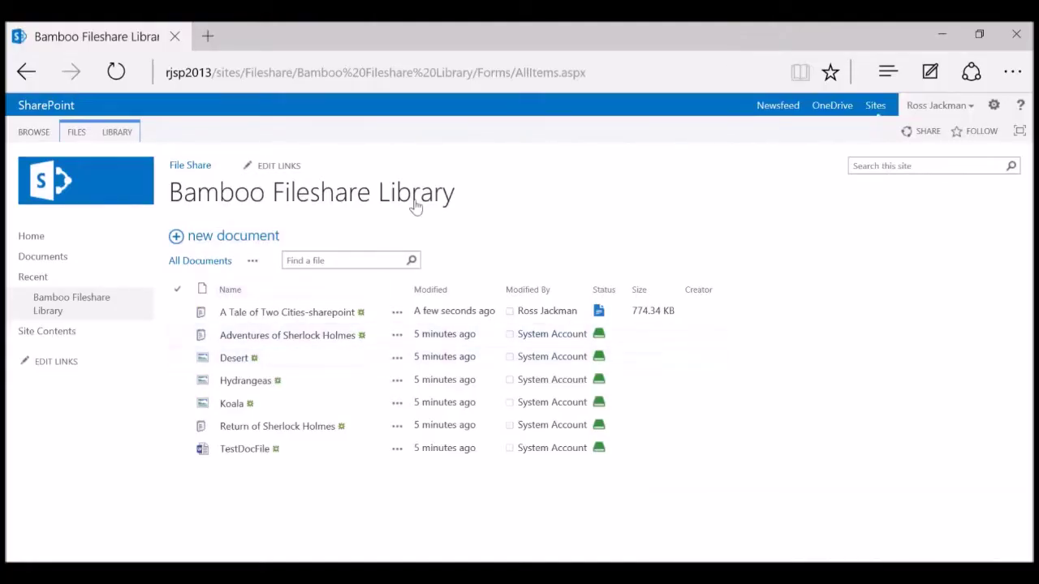
Step: Start an on-demand synchronization of the Bamboo Fileshare Library with the file share and refresh the page
click(112, 136)
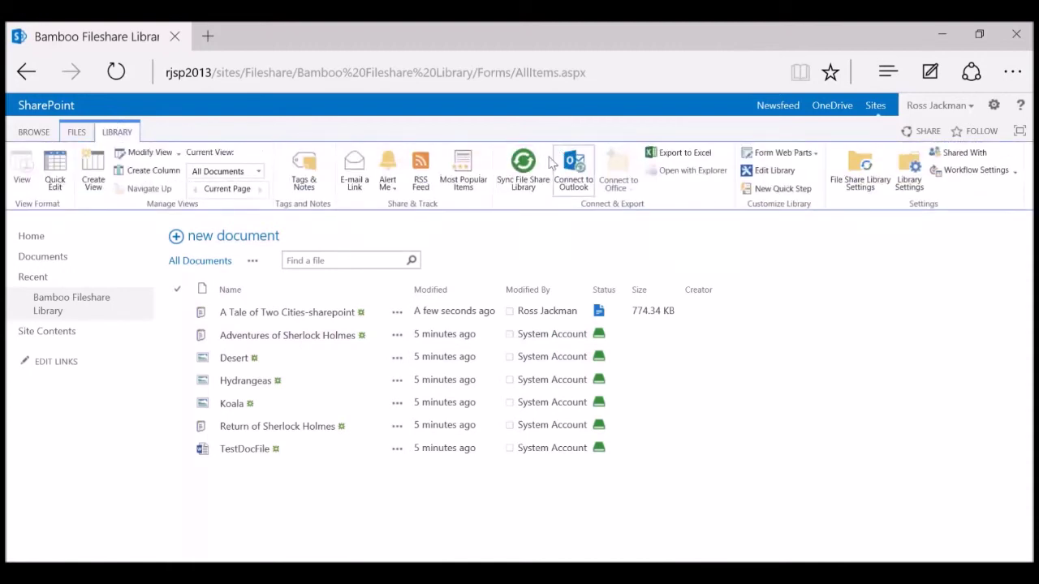
click(525, 165)
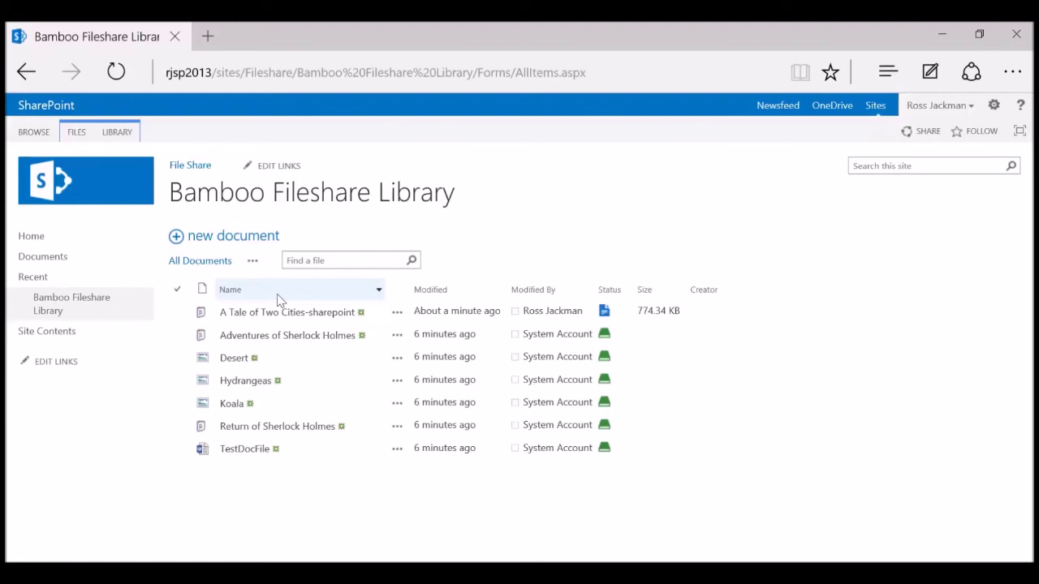
key(F5)
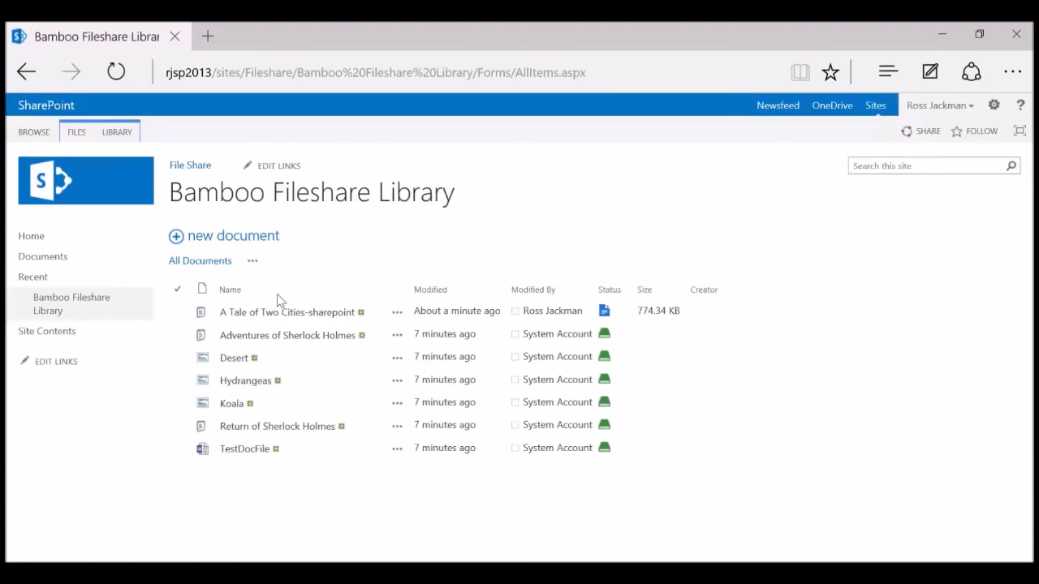